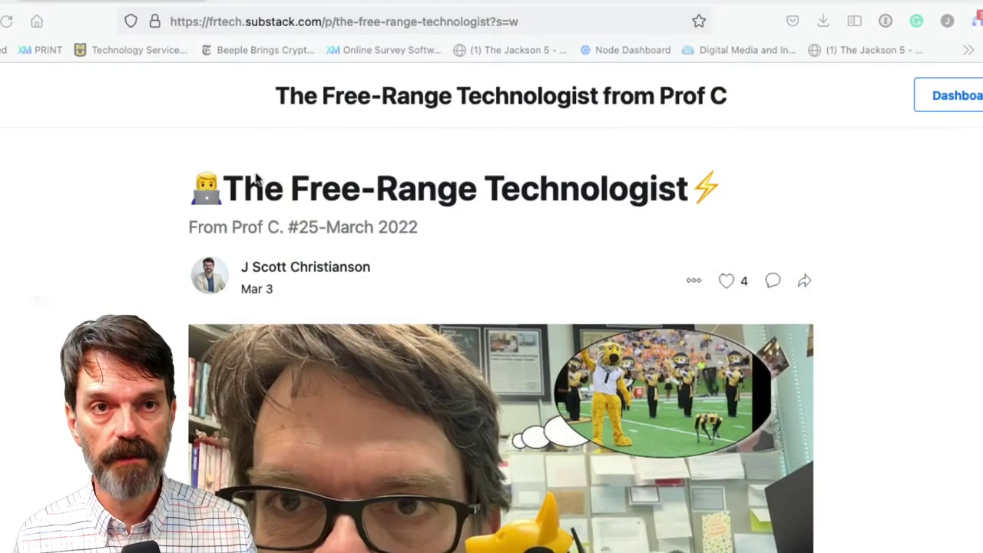
# Step: Scroll down through the Free-Range Technologist #25 newsletter post in Firefox
pyautogui.scroll(-20, 255, 176)
# Step: Return to the top of the post and start Firefox's Take Screenshot tool
pyautogui.scroll(-20, 255, 172)
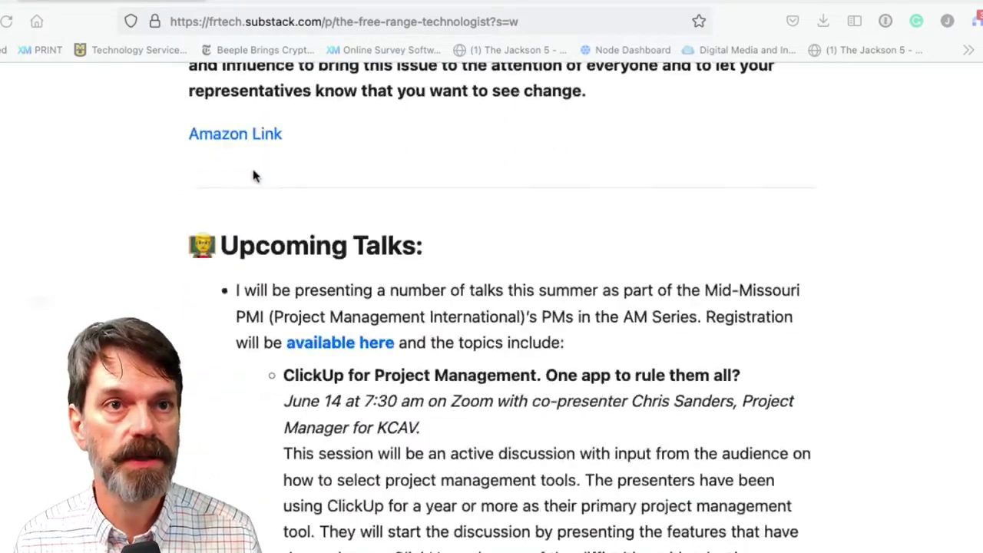
pyautogui.scroll(-15, 254, 172)
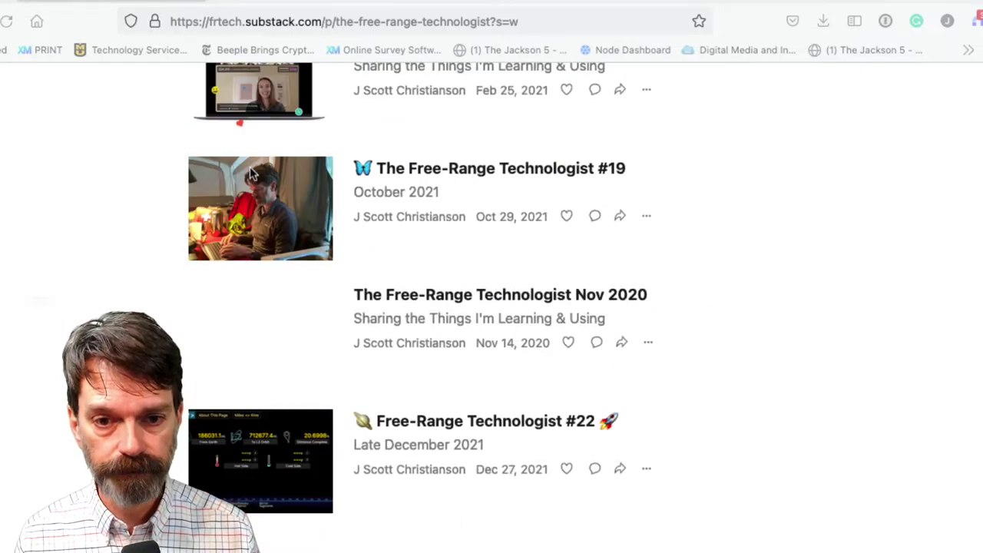
pyautogui.press('Home')
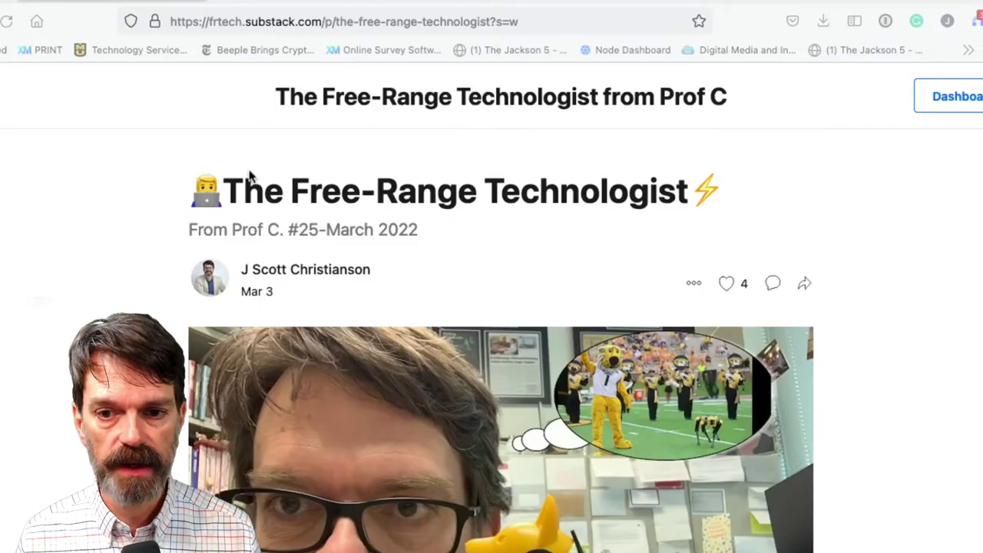
pyautogui.rightClick(131, 139)
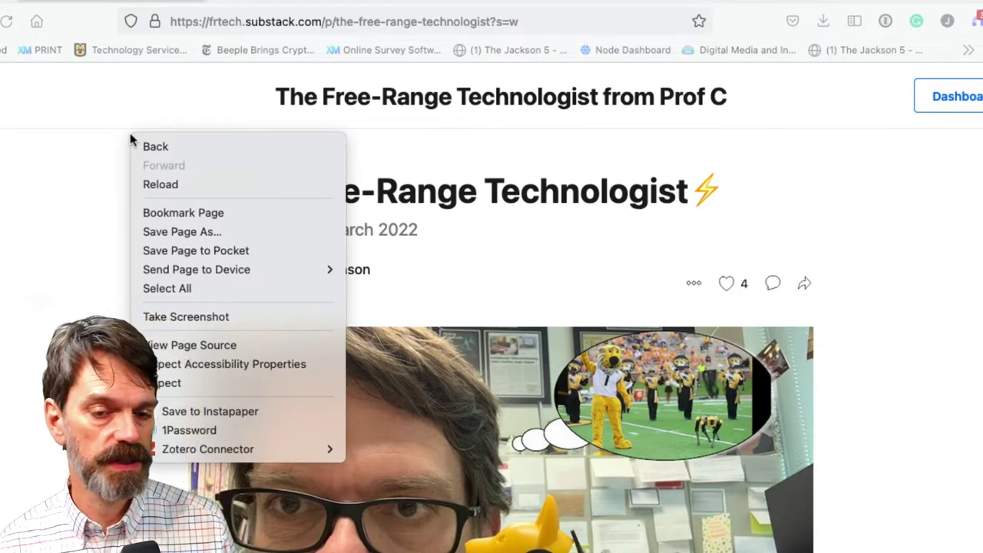
pyautogui.click(92, 147)
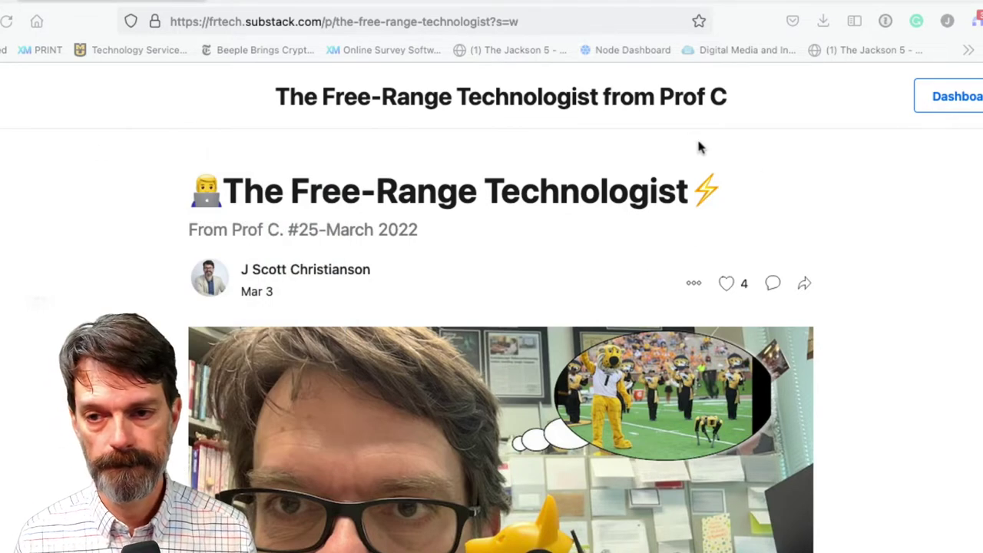
pyautogui.rightClick(698, 143)
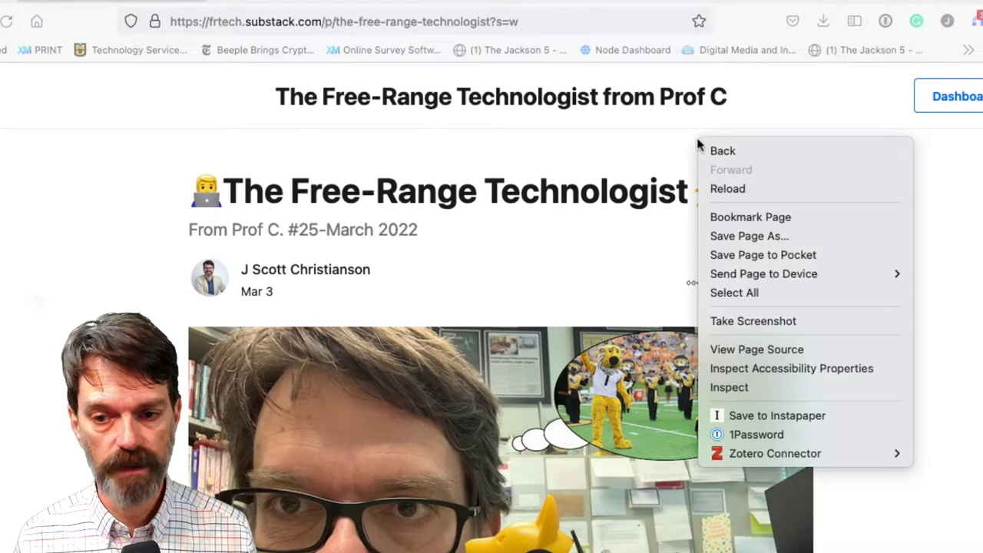
pyautogui.click(753, 321)
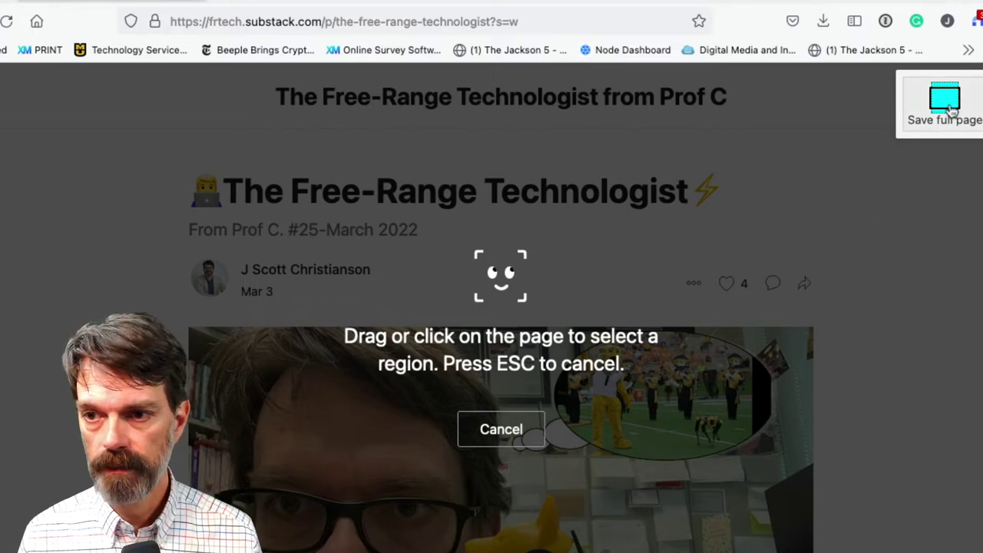
# Step: Copy a full-page screenshot of the post and start a new Numbers spreadsheet
pyautogui.press('Escape')
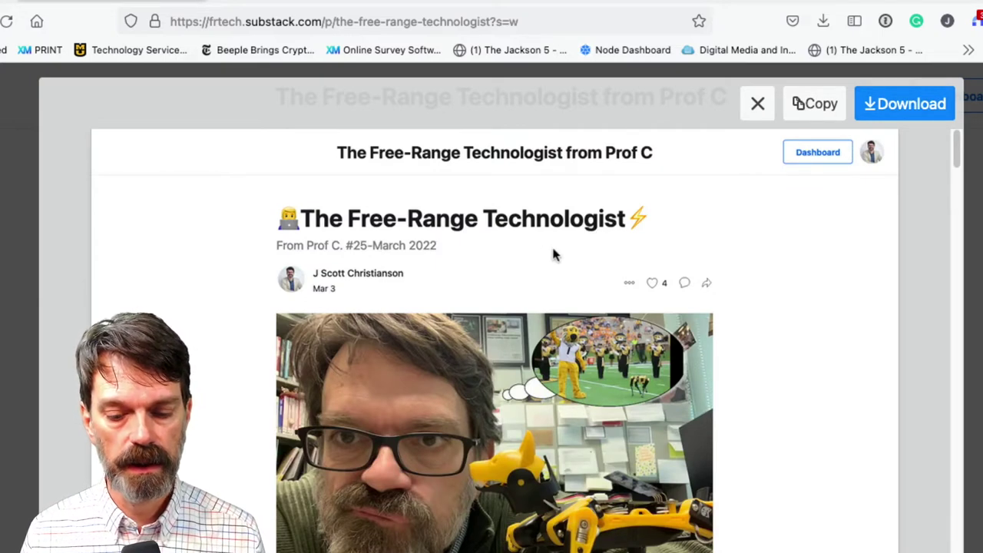
pyautogui.click(818, 107)
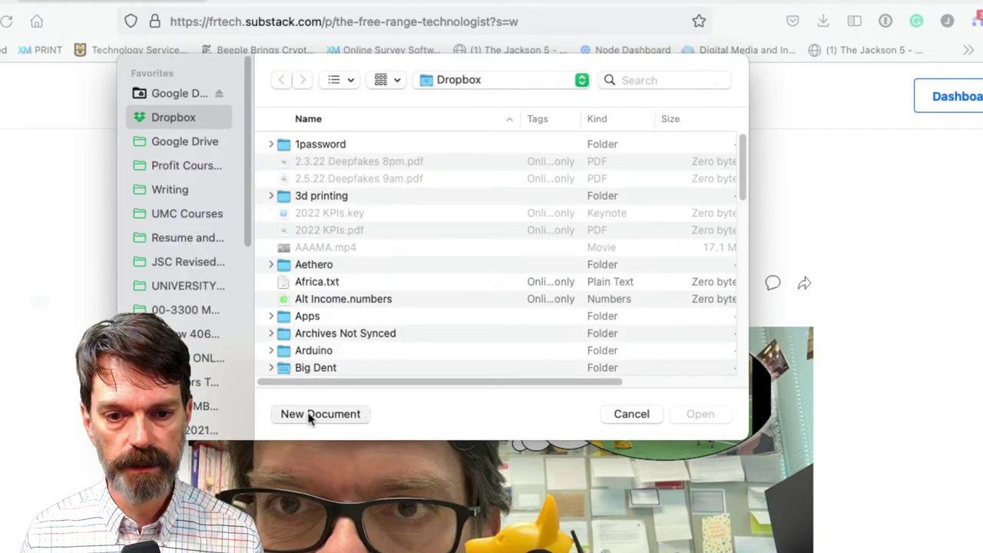
pyautogui.click(311, 415)
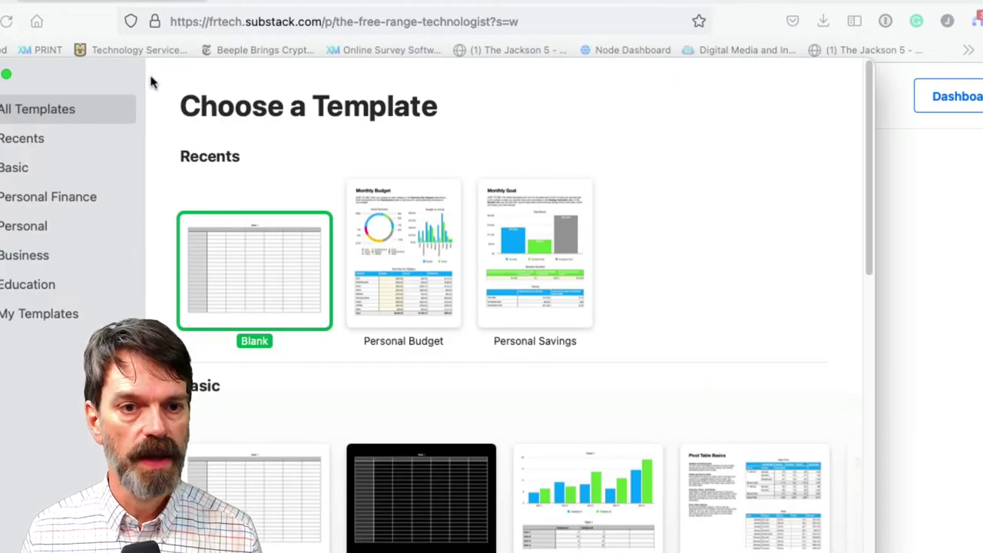
# Step: Create a spreadsheet from the Blank template and widen the window to show column A
pyautogui.moveTo(151, 82); pyautogui.dragTo(108, 0)
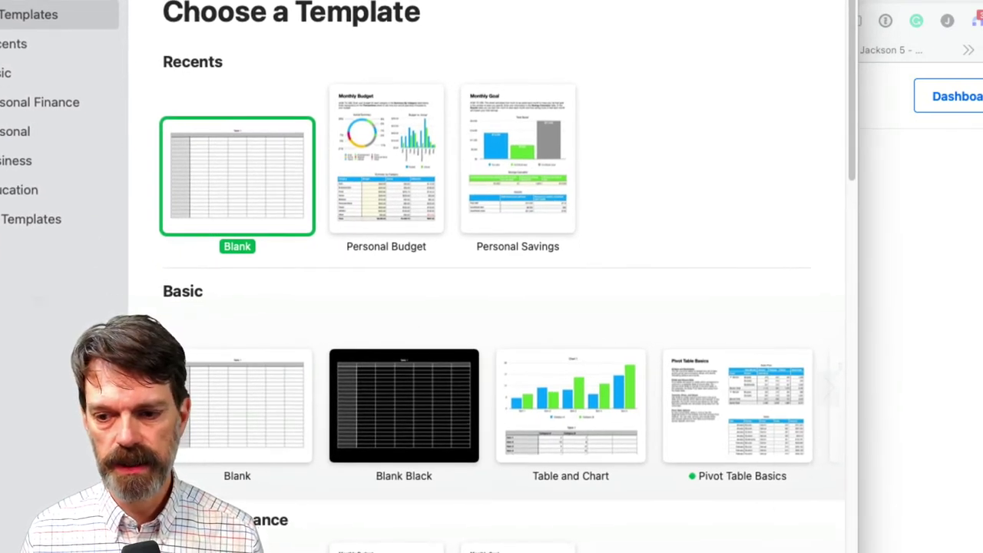
pyautogui.press('Return')
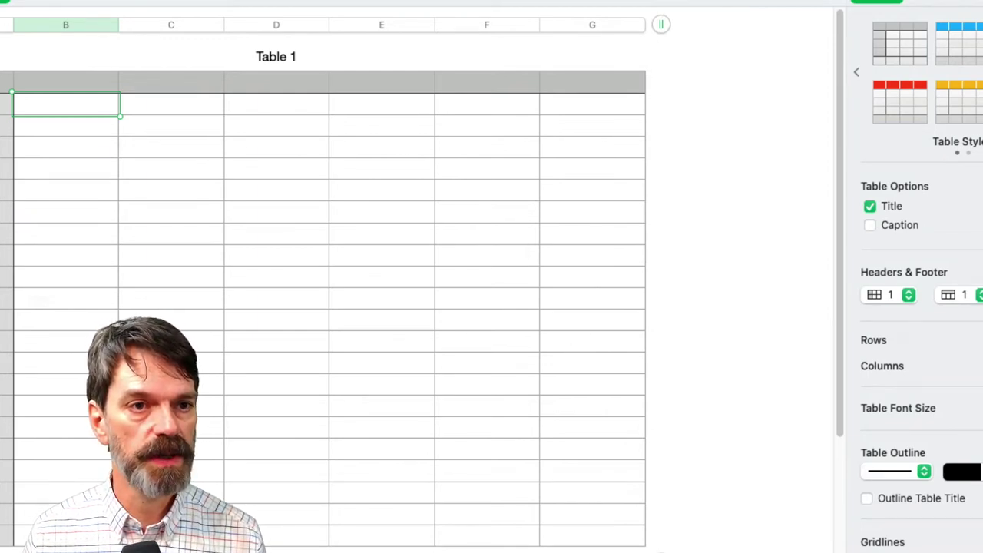
pyautogui.moveTo(0, 61); pyautogui.dragTo(47, 60)
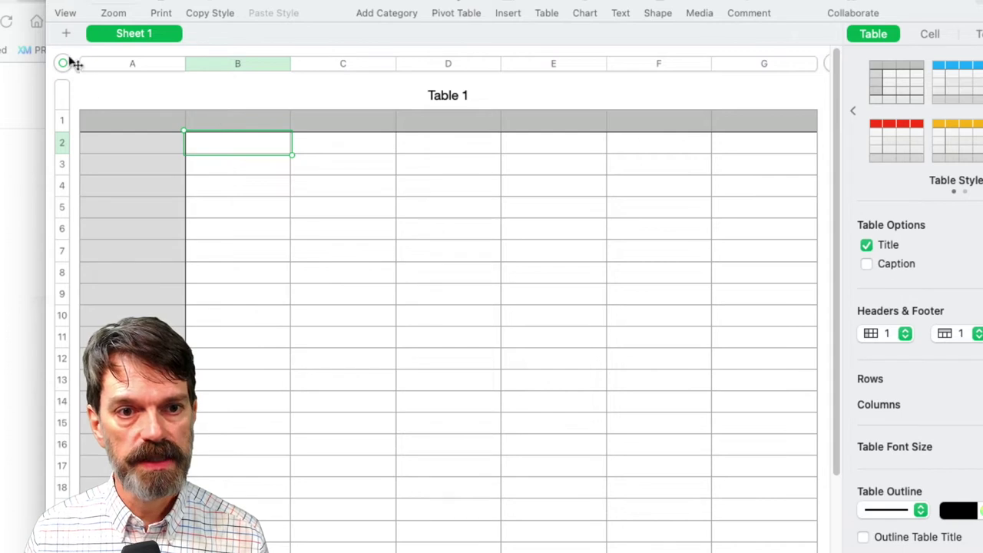
# Step: Delete the empty Table 1 and paste the newsletter screenshot onto Sheet 1
pyautogui.click(65, 63)
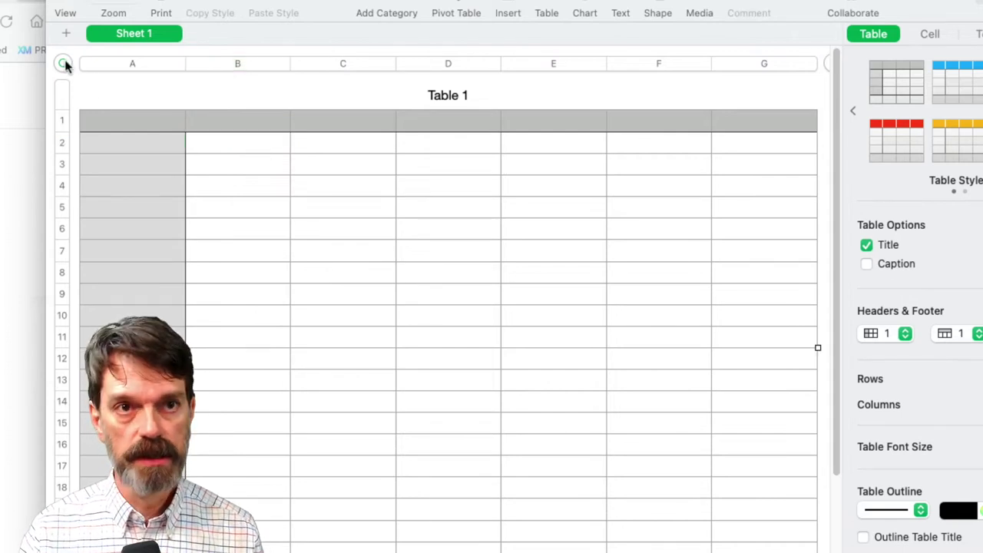
pyautogui.press('Delete')
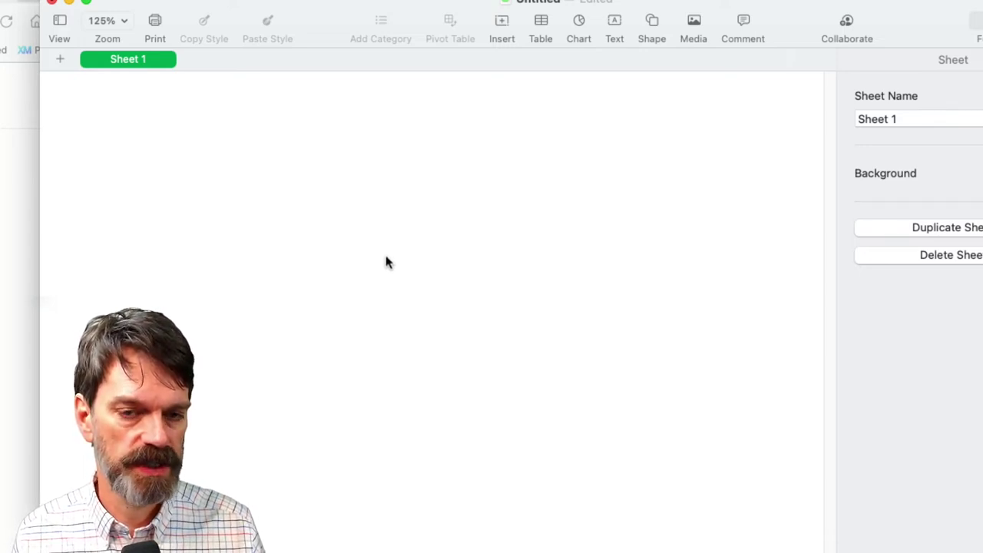
pyautogui.press('super+v')
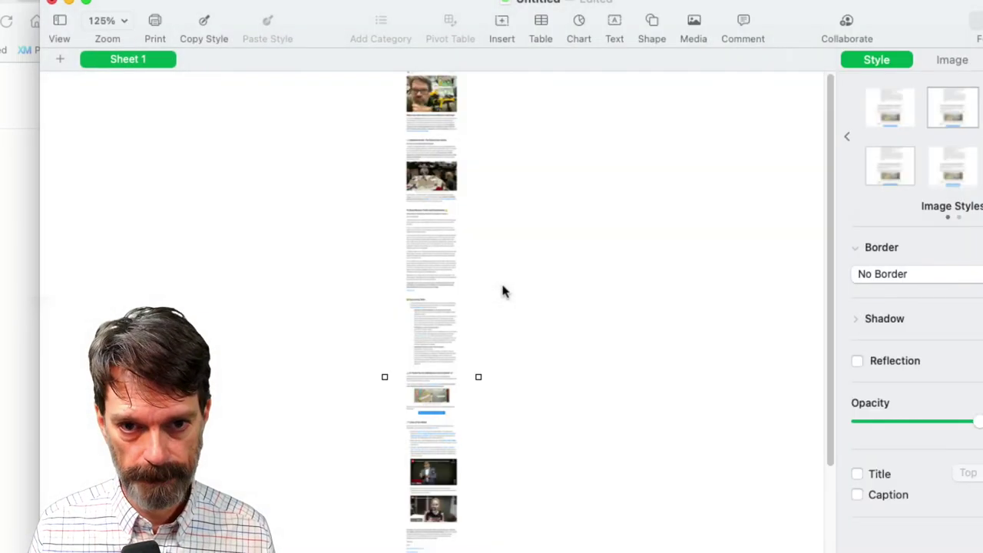
# Step: Move the pasted screenshot to the sheet's top left and enlarge it to 6.64 × 53.75 in
pyautogui.moveTo(429, 219); pyautogui.dragTo(370, 290)
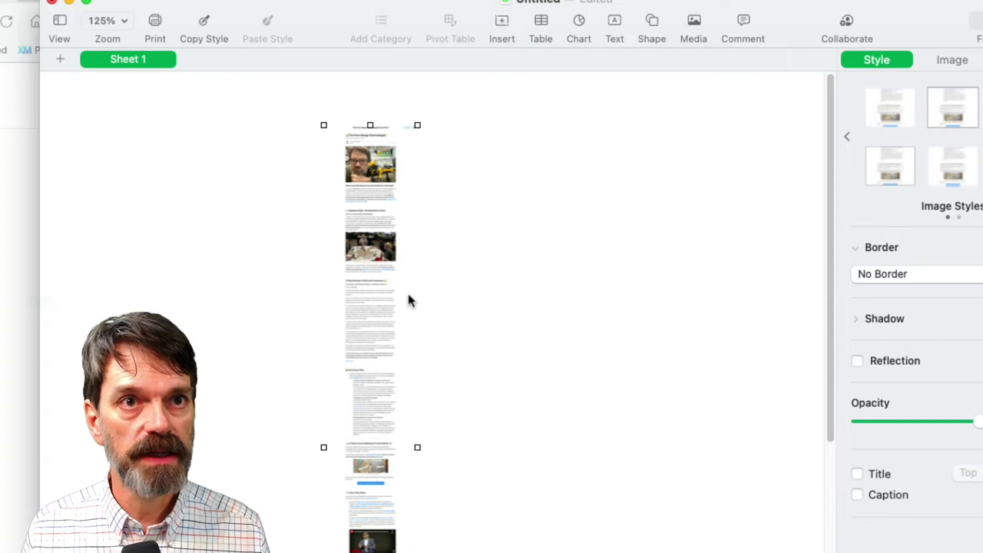
pyautogui.moveTo(367, 372); pyautogui.dragTo(400, 345)
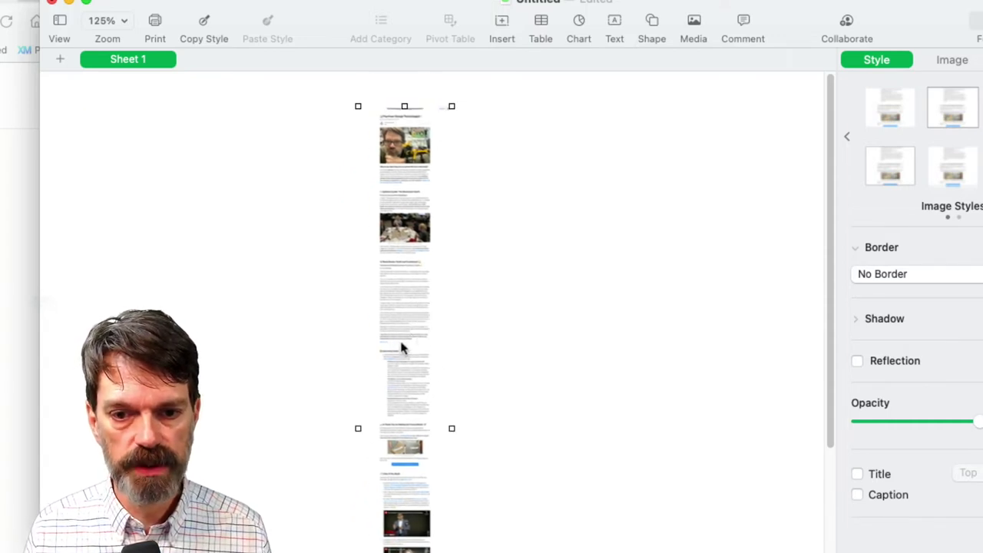
pyautogui.moveTo(452, 432); pyautogui.dragTo(436, 436)
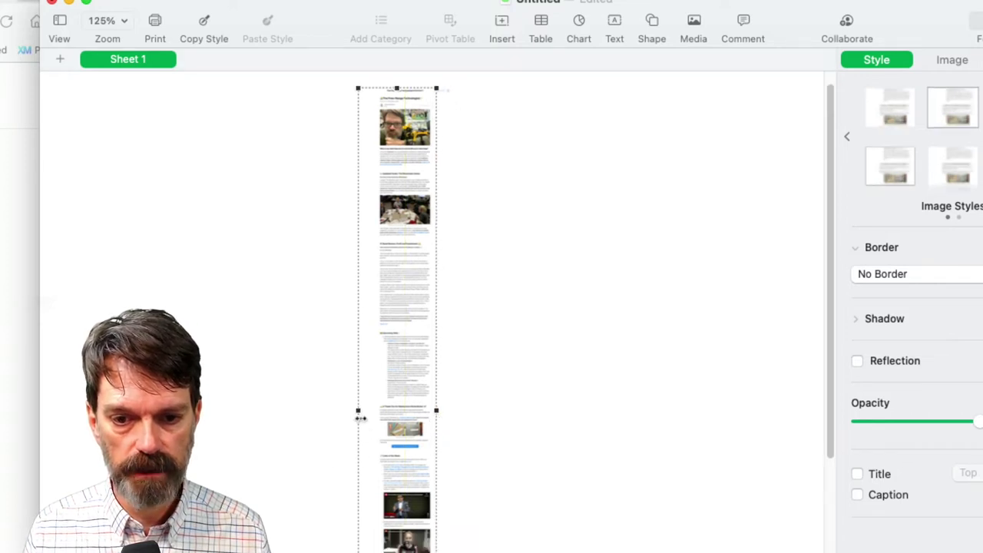
pyautogui.moveTo(359, 412); pyautogui.dragTo(408, 295)
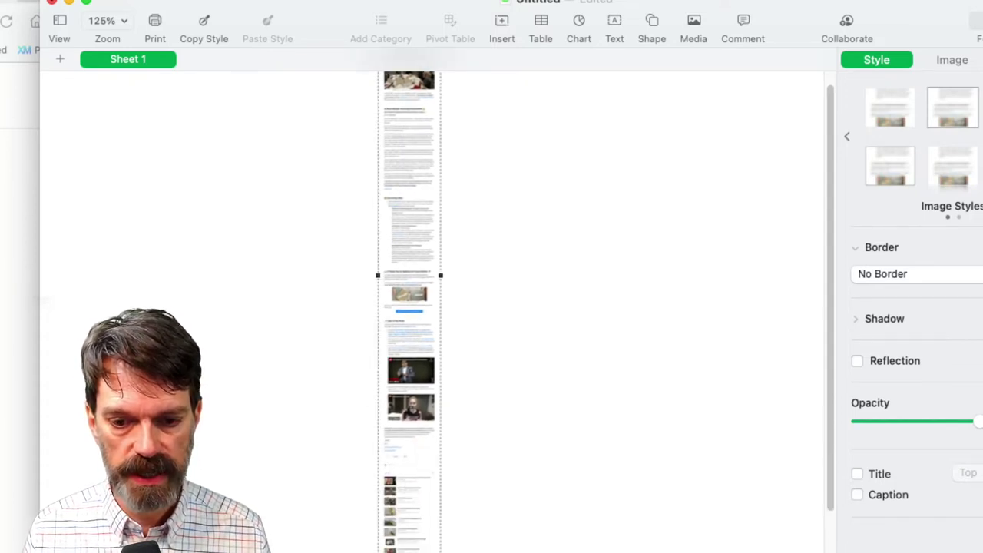
pyautogui.moveTo(408, 552); pyautogui.dragTo(419, 474)
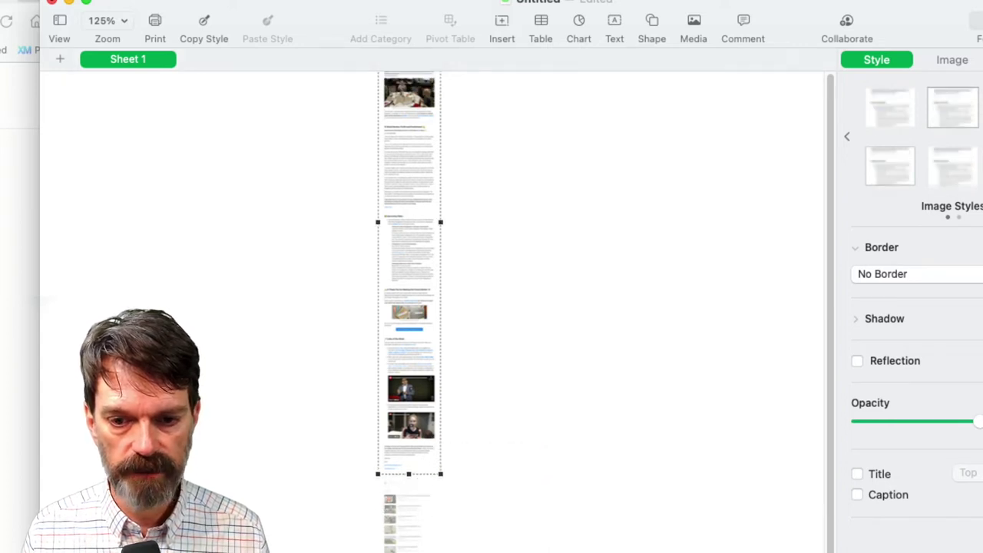
pyautogui.moveTo(417, 303); pyautogui.dragTo(410, 473)
pyautogui.moveTo(386, 330); pyautogui.dragTo(137, 318)
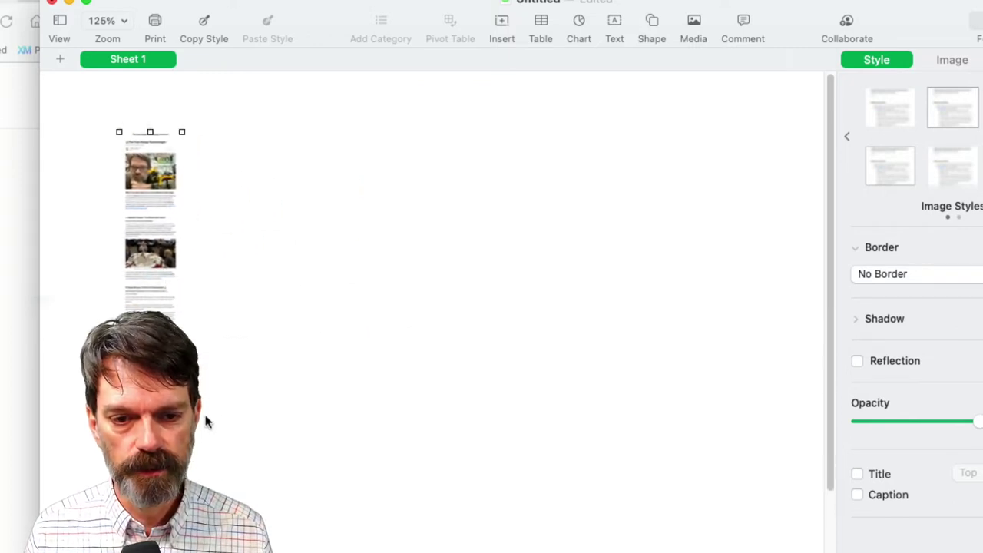
pyautogui.moveTo(182, 382); pyautogui.dragTo(762, 327)
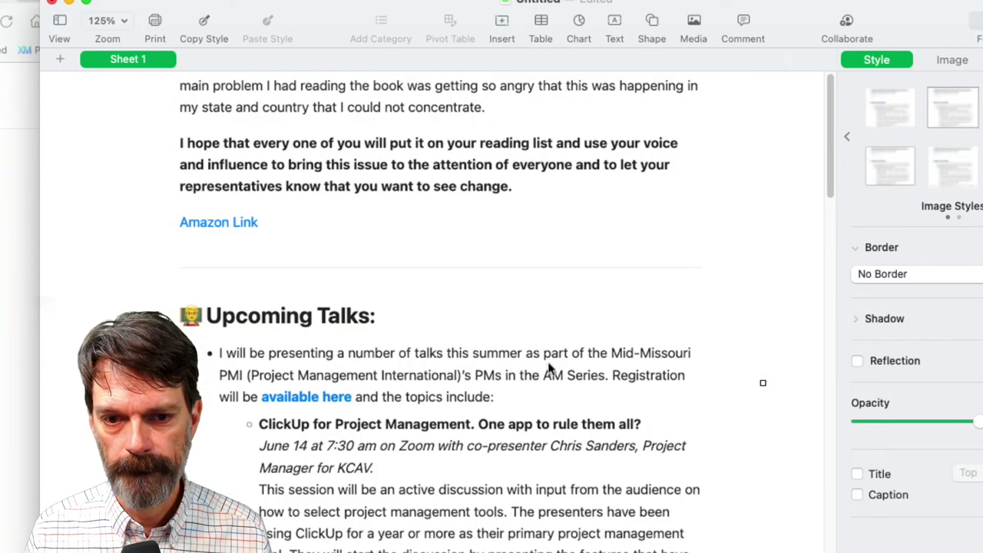
# Step: Finish resizing the screenshot, show rulers with Cmd-R, and shift the image left and down
pyautogui.moveTo(539, 355); pyautogui.dragTo(491, 370)
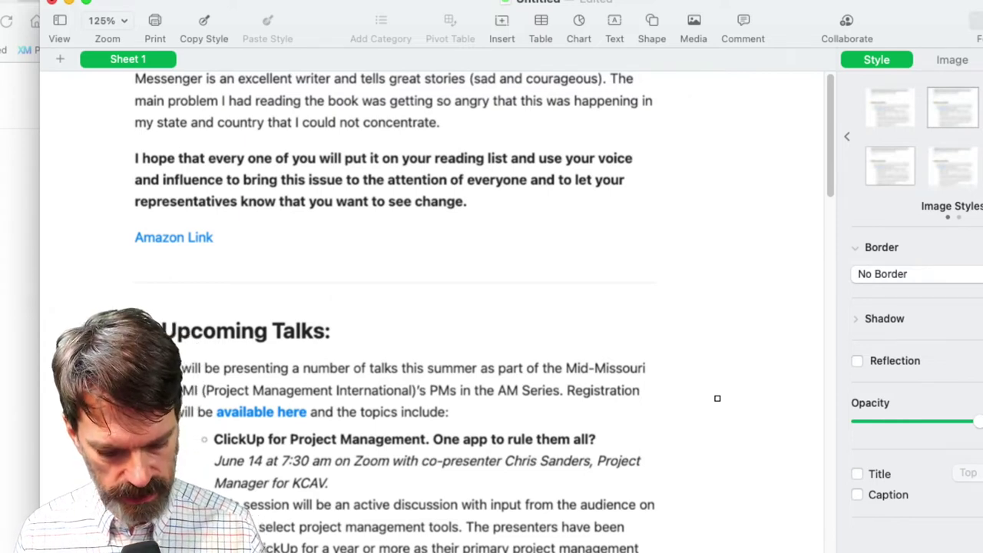
pyautogui.press('super+r')
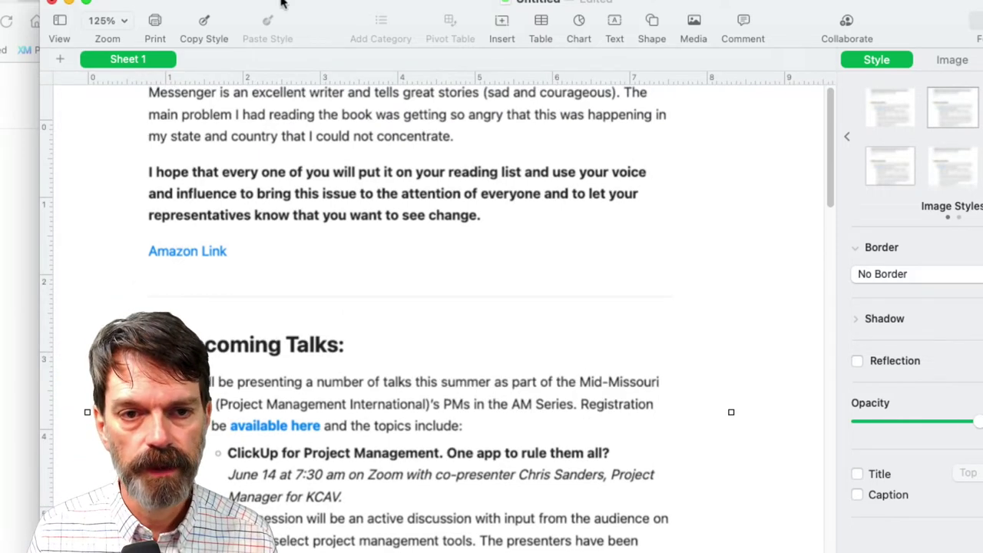
pyautogui.moveTo(248, 147); pyautogui.dragTo(226, 211)
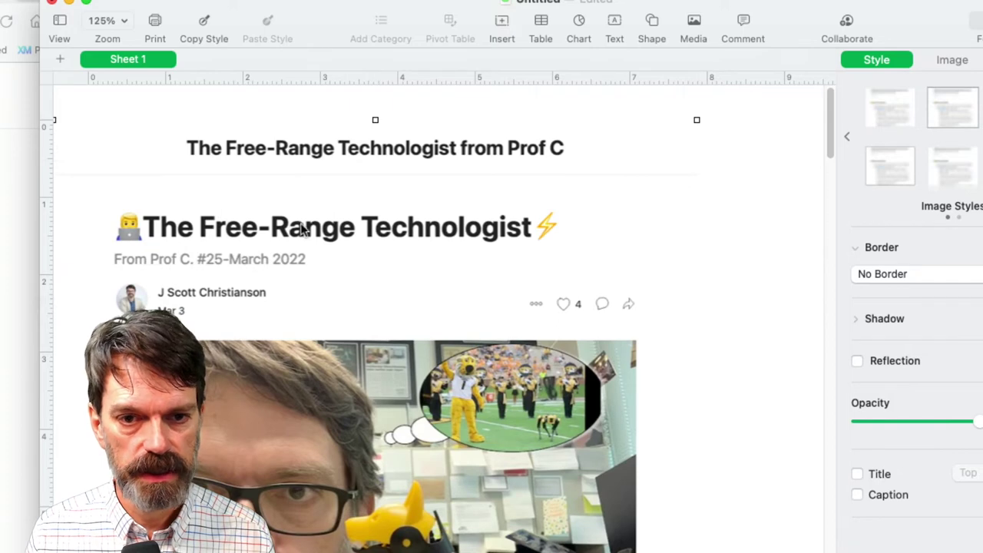
# Step: Crop the site header off the screenshot's top and enlarge it to about 8.58 inches wide
pyautogui.click(311, 224)
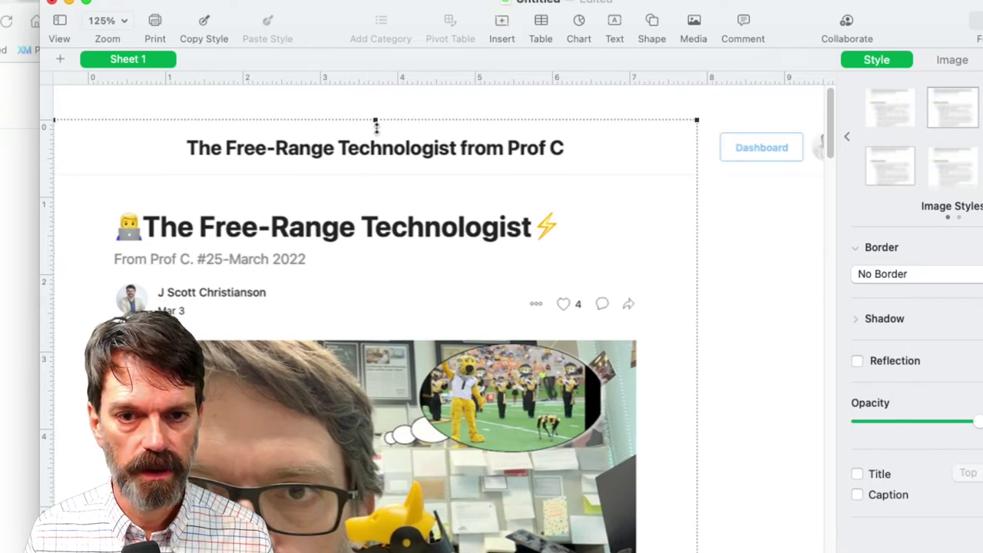
pyautogui.moveTo(376, 122); pyautogui.dragTo(384, 204)
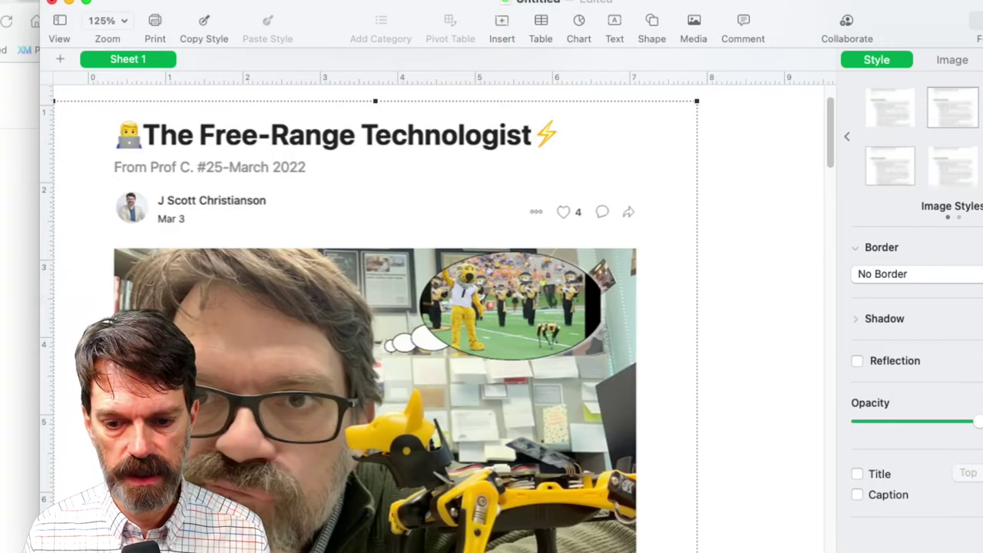
pyautogui.moveTo(388, 449); pyautogui.dragTo(374, 435)
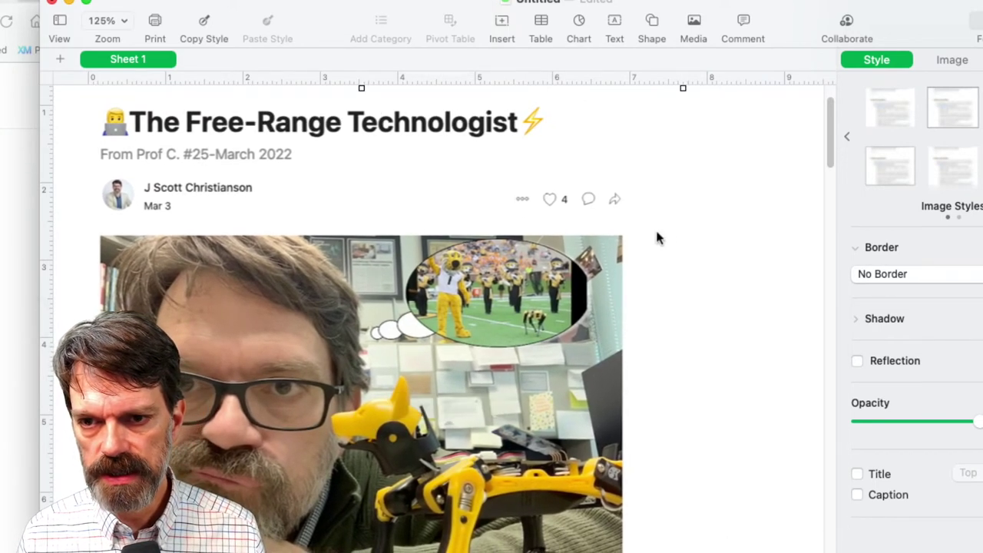
pyautogui.moveTo(657, 238); pyautogui.dragTo(675, 440)
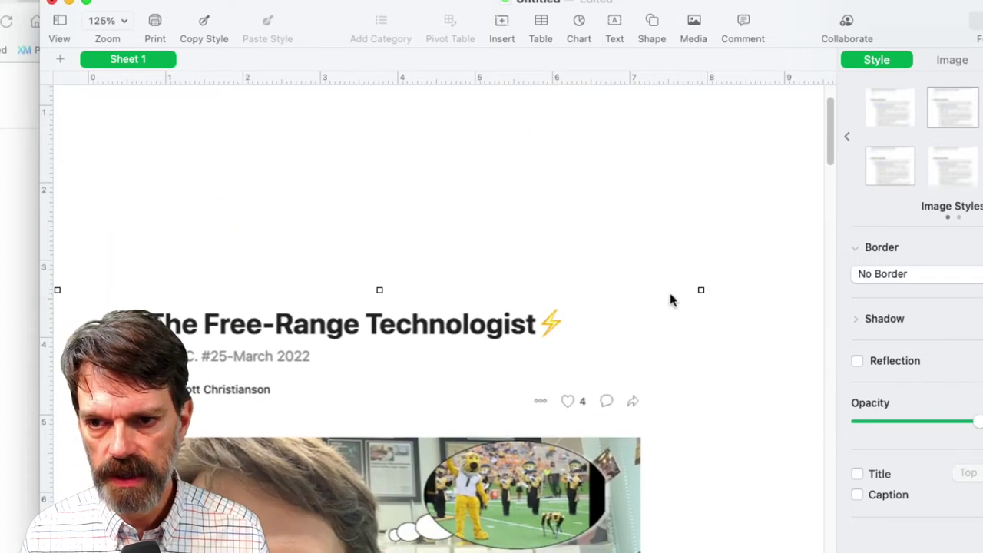
pyautogui.moveTo(702, 293); pyautogui.dragTo(811, 132)
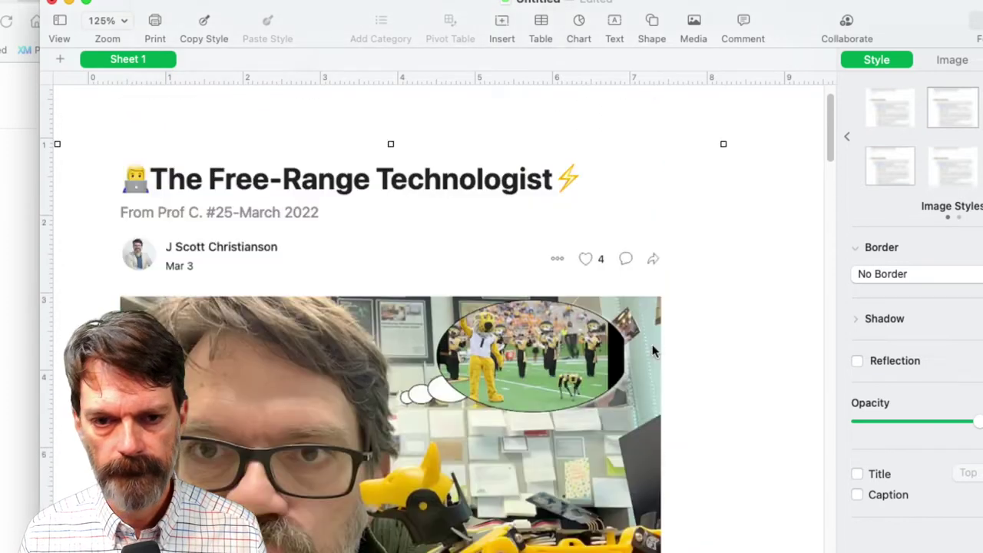
# Step: Zoom the sheet to 50% and reposition the screenshot further down the sheet
pyautogui.click(107, 22)
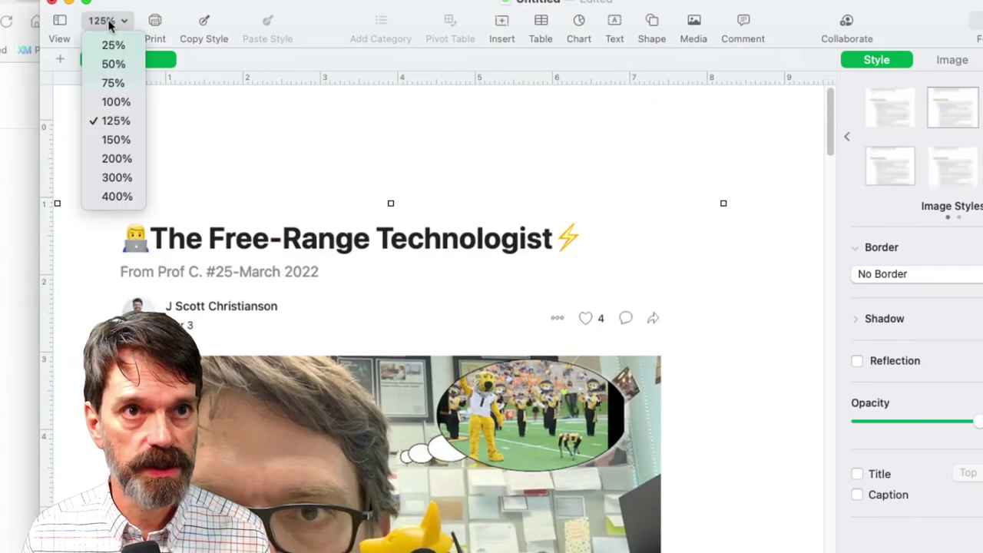
pyautogui.click(115, 64)
pyautogui.moveTo(315, 4); pyautogui.dragTo(461, 0)
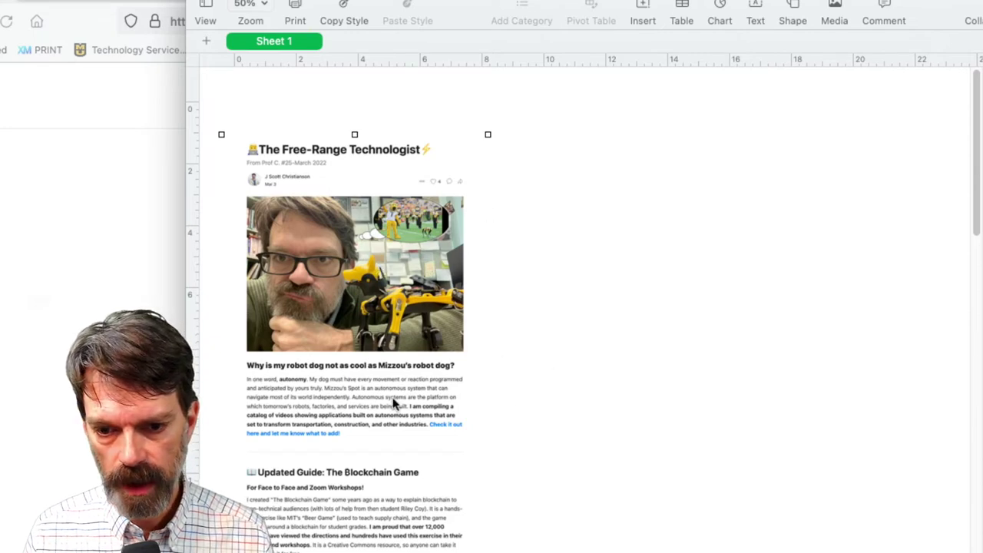
pyautogui.scroll(-3, 396, 405)
pyautogui.scroll(-10, 417, 416)
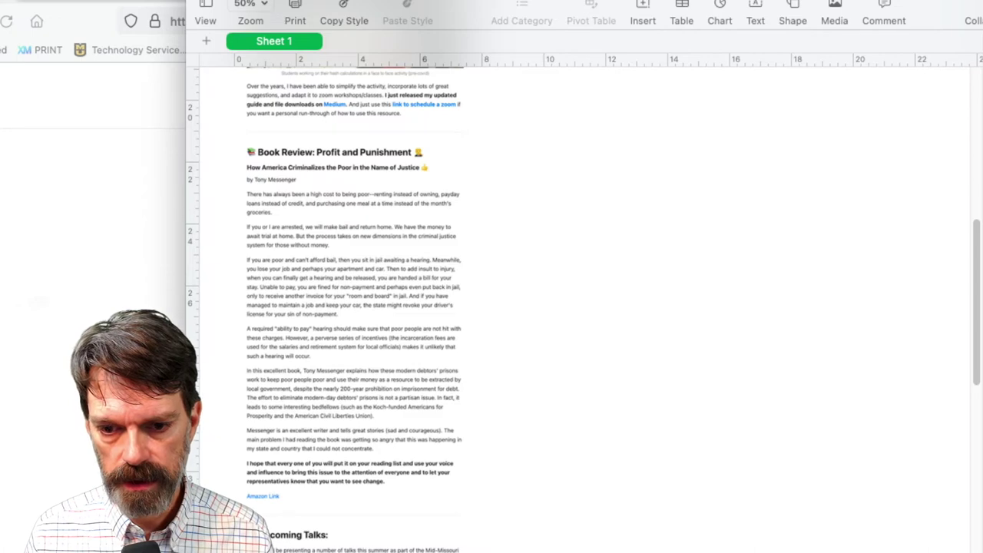
pyautogui.moveTo(547, 547)
pyautogui.mouseDown()
pyautogui.moveTo(557, 547)
pyautogui.moveTo(534, 547)
pyautogui.moveTo(546, 547)
pyautogui.mouseUp()
pyautogui.scroll(10, 430, 273)
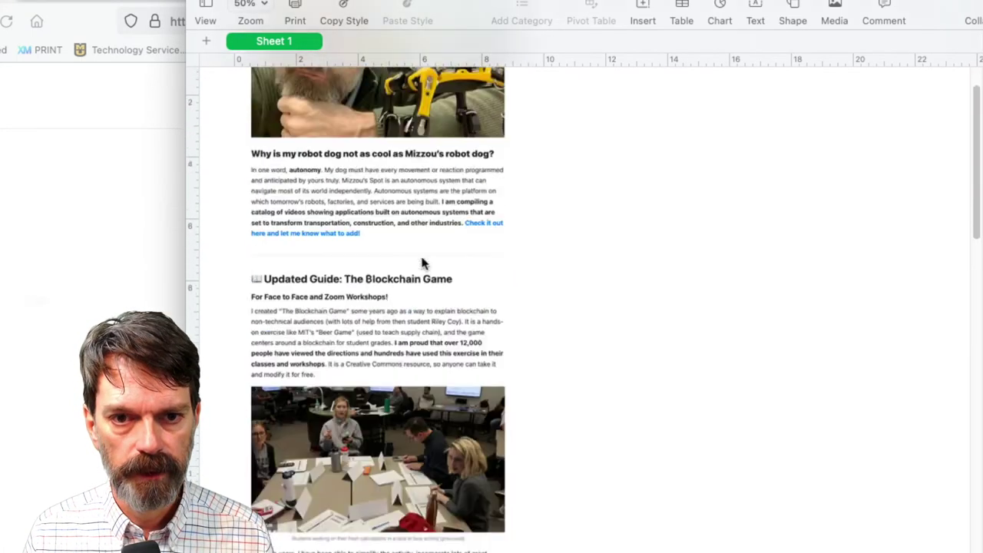
pyautogui.moveTo(458, 205); pyautogui.dragTo(456, 313)
pyautogui.moveTo(421, 282); pyautogui.dragTo(424, 307)
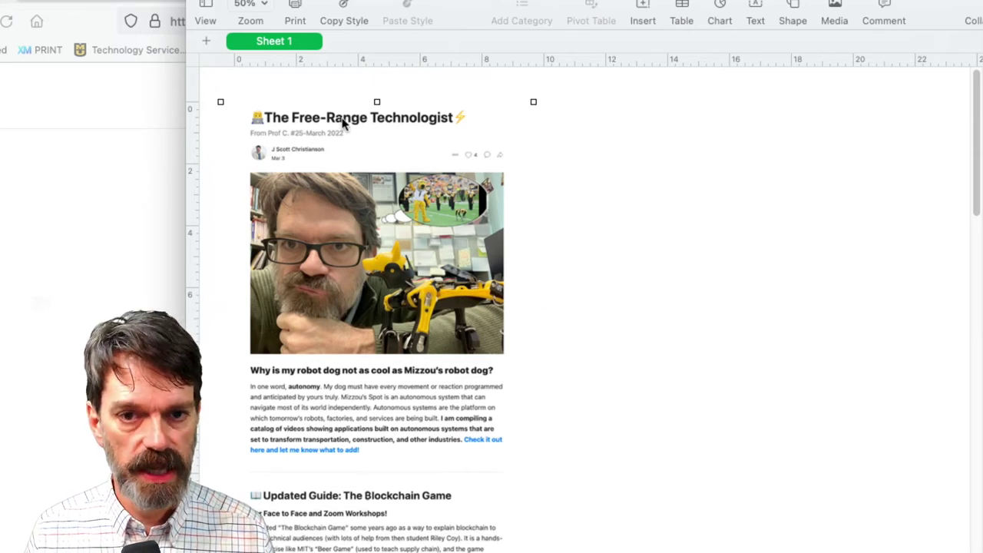
# Step: Resize the screenshot to fit the page width and view it in the print layout
pyautogui.click(324, 234)
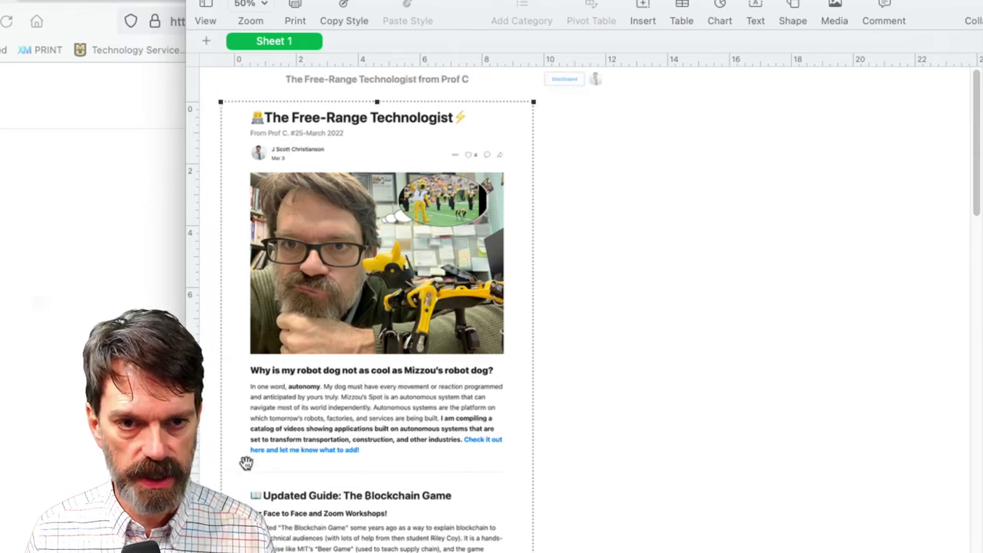
pyautogui.moveTo(219, 104); pyautogui.dragTo(238, 105)
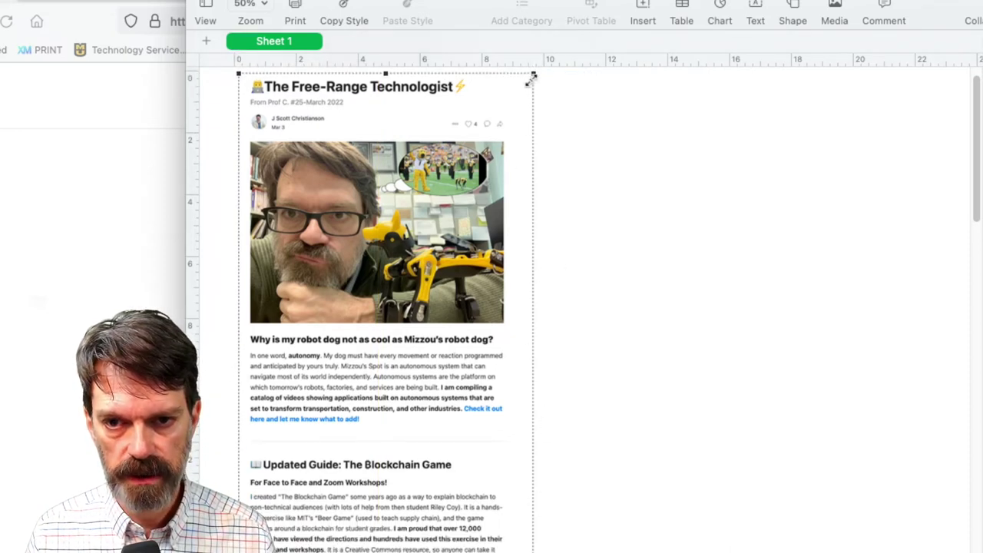
pyautogui.moveTo(532, 78); pyautogui.dragTo(519, 106)
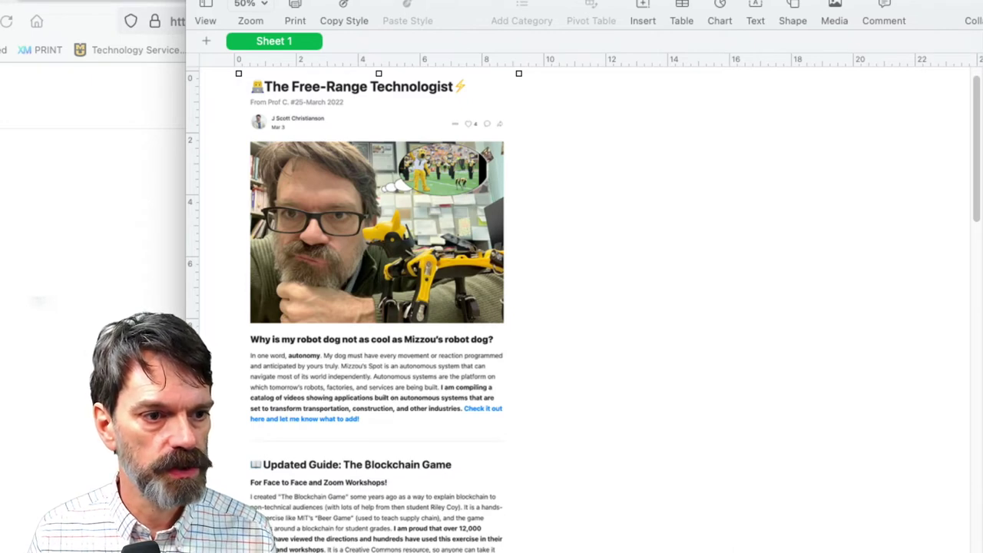
pyautogui.press('super+p')
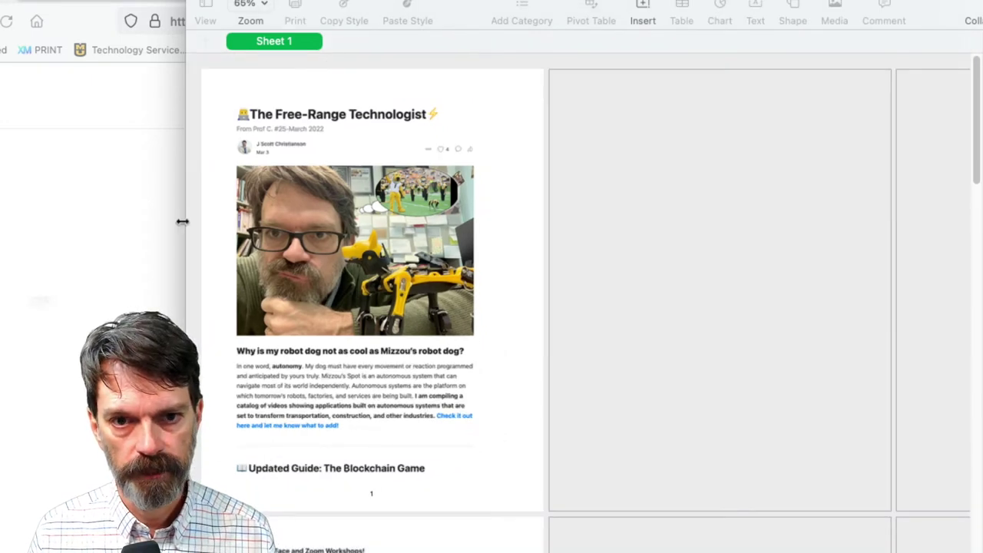
# Step: Scroll to pages 5–6 and drag page 5's break up beneath the Links of the Week heading
pyautogui.moveTo(441, 0); pyautogui.dragTo(403, 0)
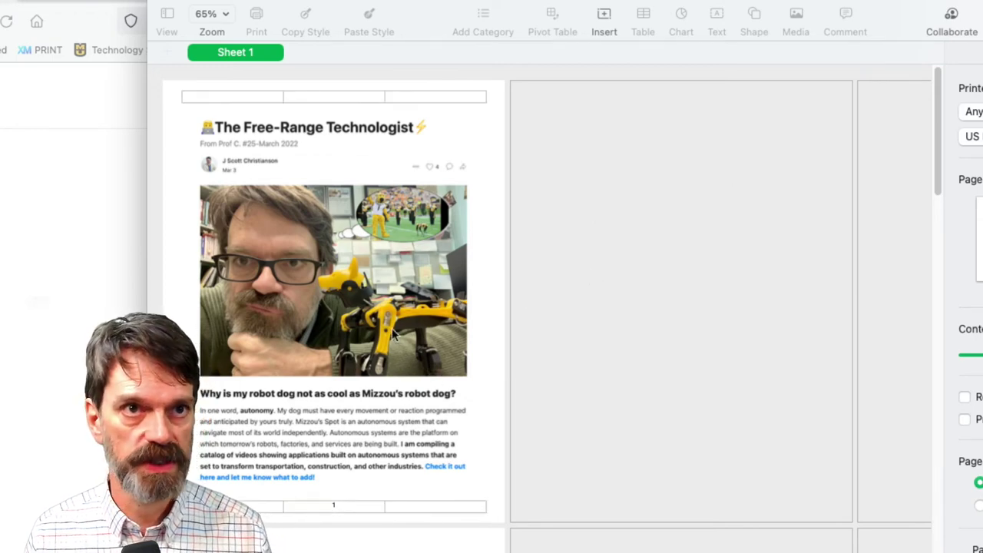
pyautogui.scroll(-15, 394, 332)
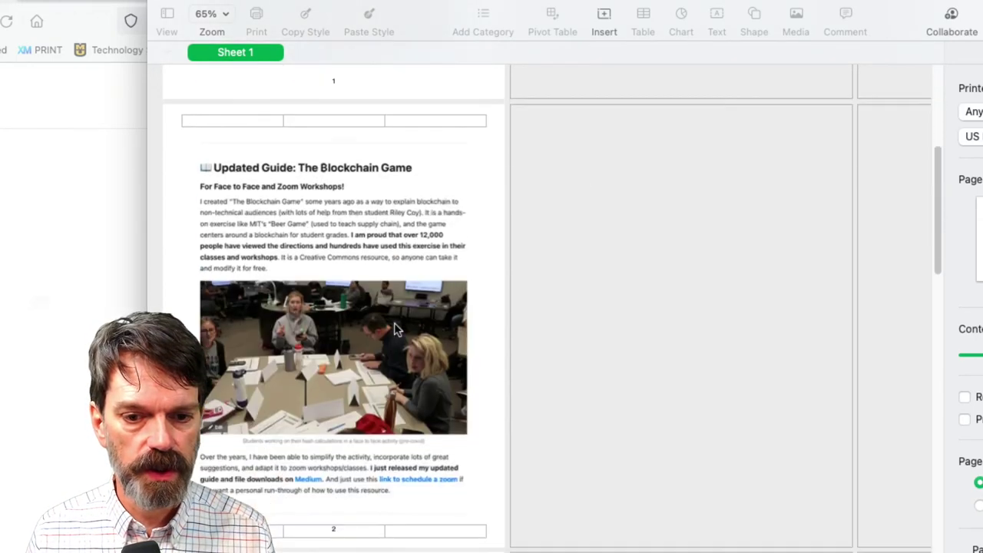
pyautogui.scroll(-10, 396, 329)
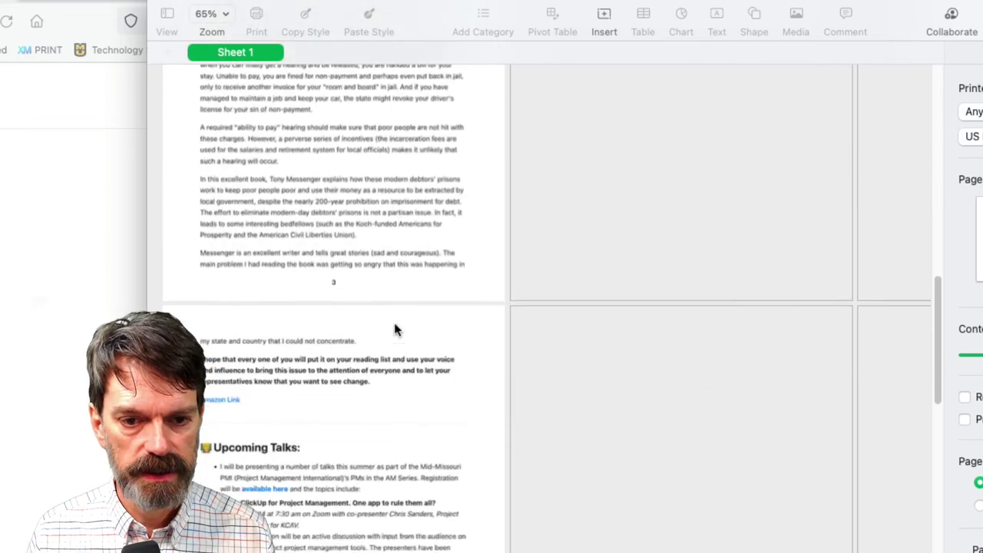
pyautogui.scroll(-10, 395, 329)
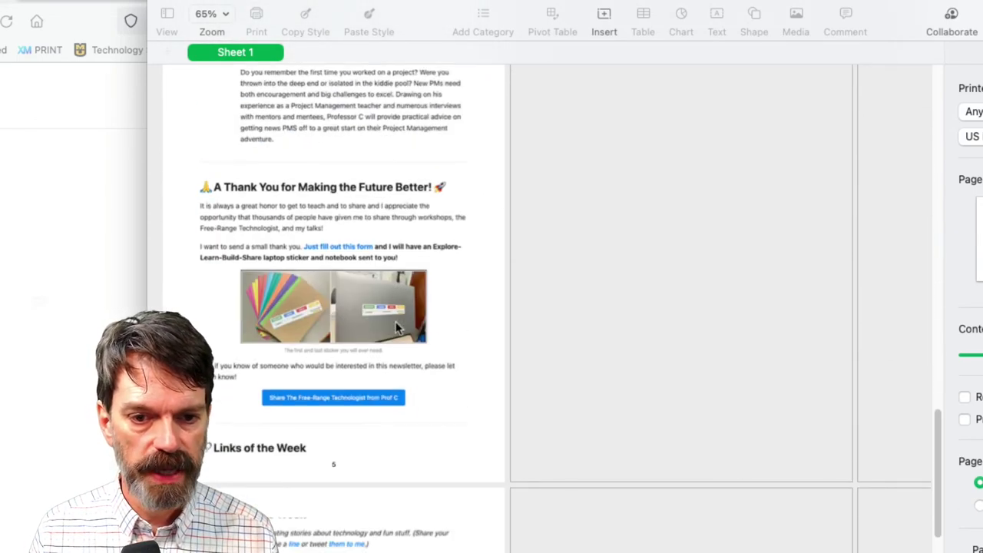
pyautogui.scroll(-10, 396, 329)
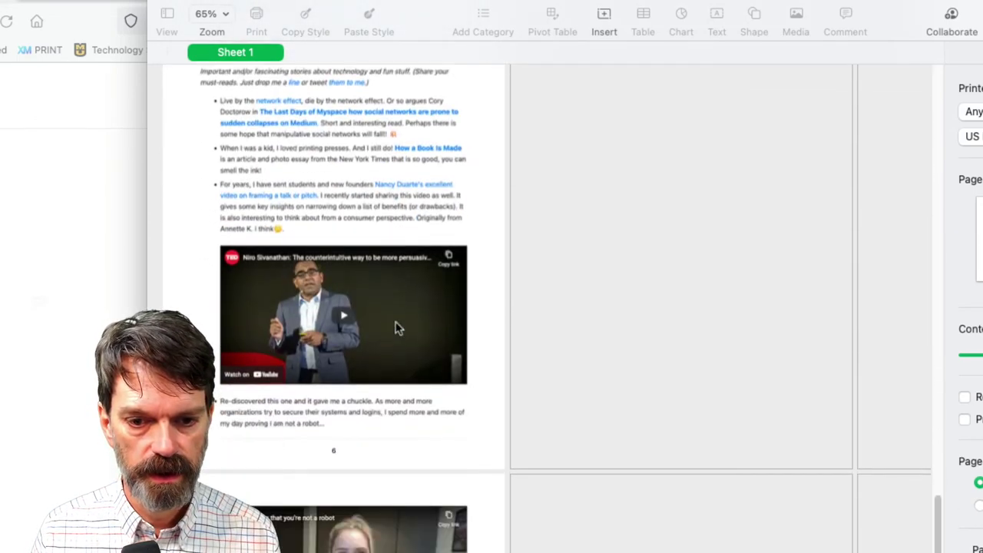
pyautogui.scroll(-2, 396, 329)
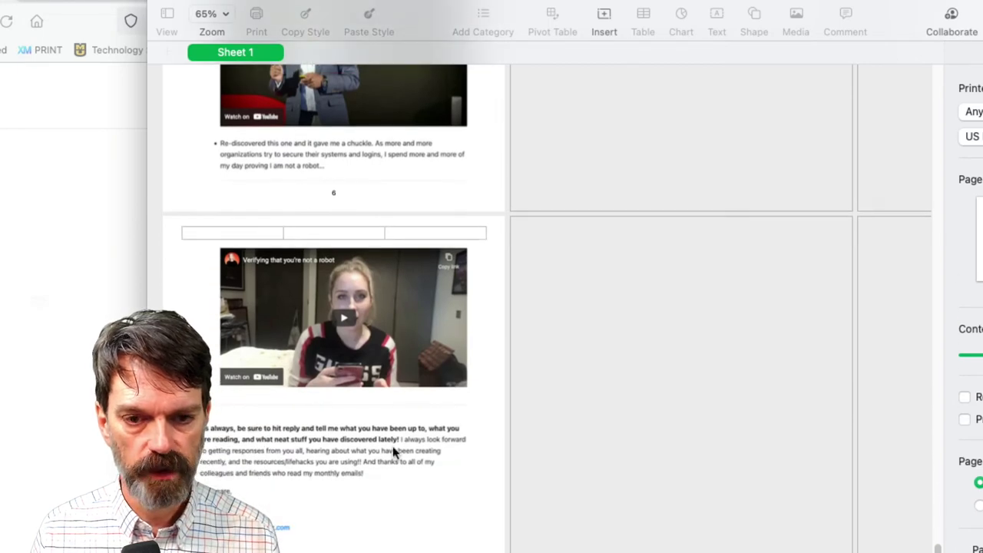
pyautogui.scroll(10, 391, 388)
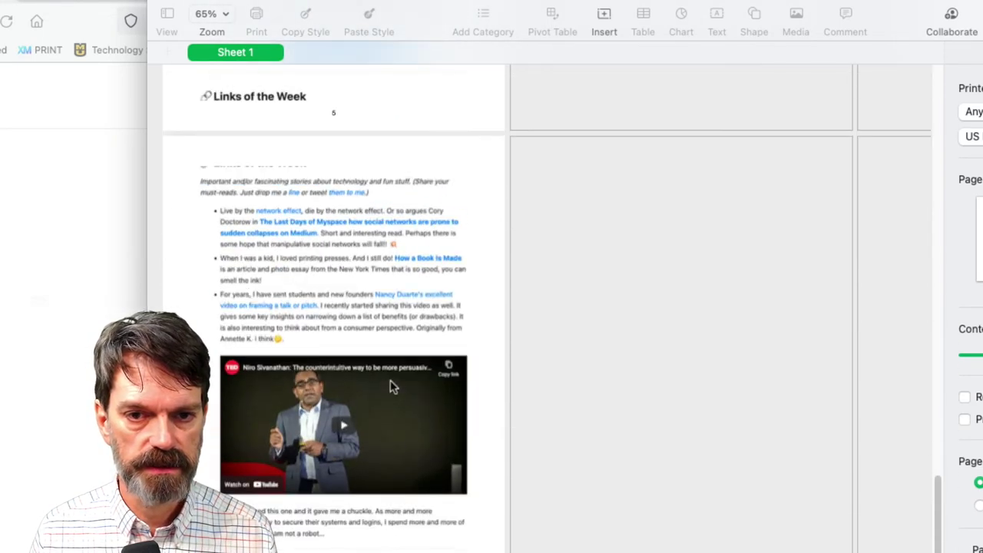
pyautogui.scroll(2, 392, 387)
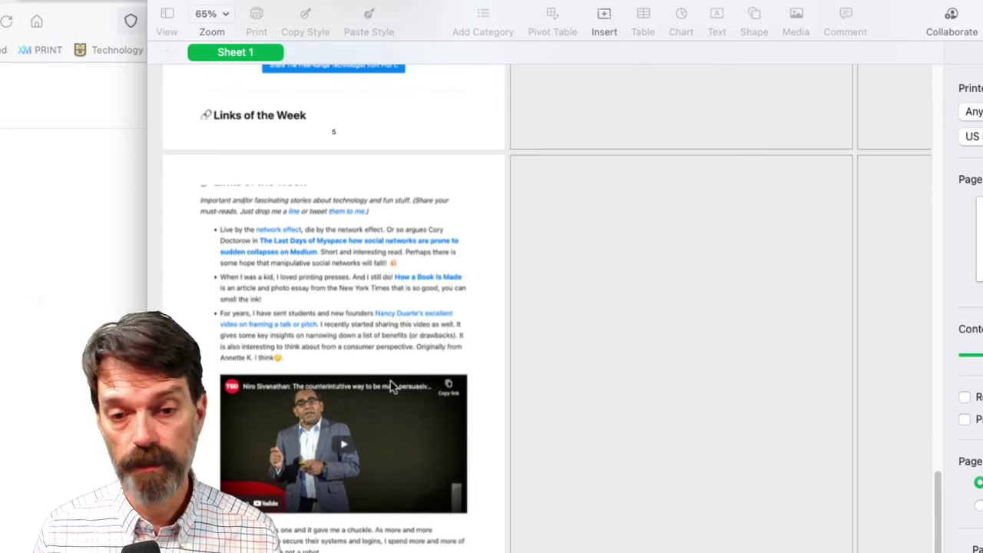
pyautogui.scroll(3, 390, 388)
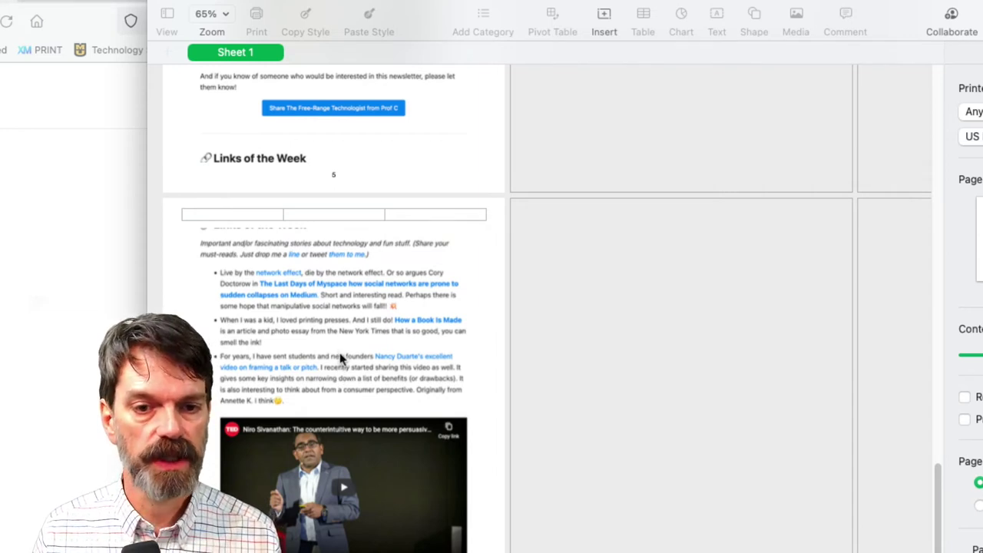
pyautogui.moveTo(189, 191); pyautogui.dragTo(171, 147)
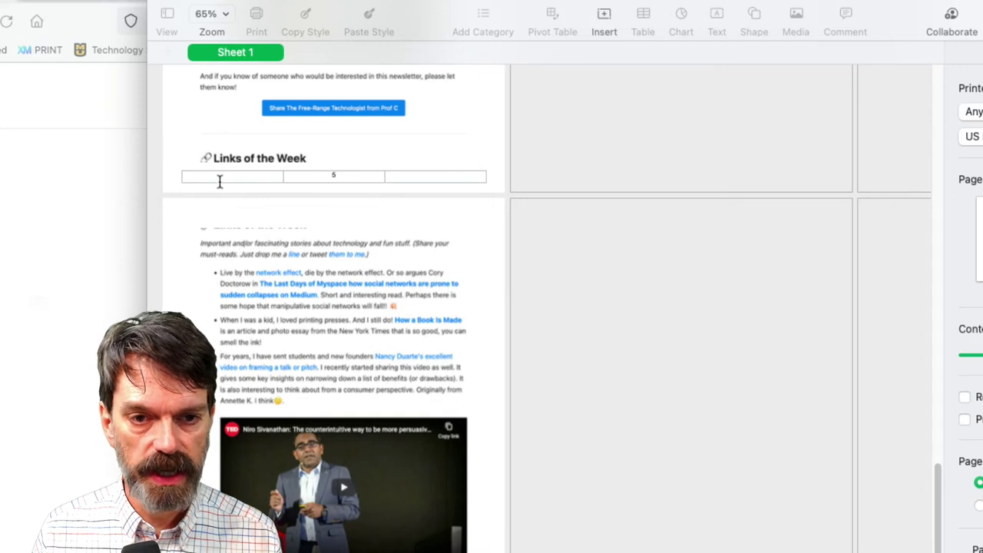
# Step: Undo the page-break move, return the image to the sheet's 0 in corner, and reopen the print layout
pyautogui.press('super+z')
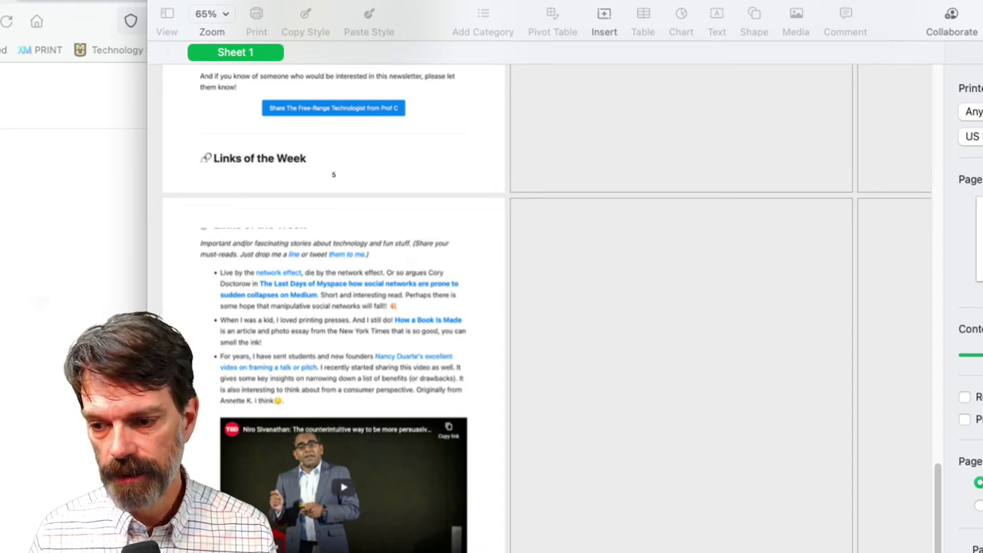
pyautogui.press('Escape')
pyautogui.moveTo(366, 362); pyautogui.dragTo(366, 352)
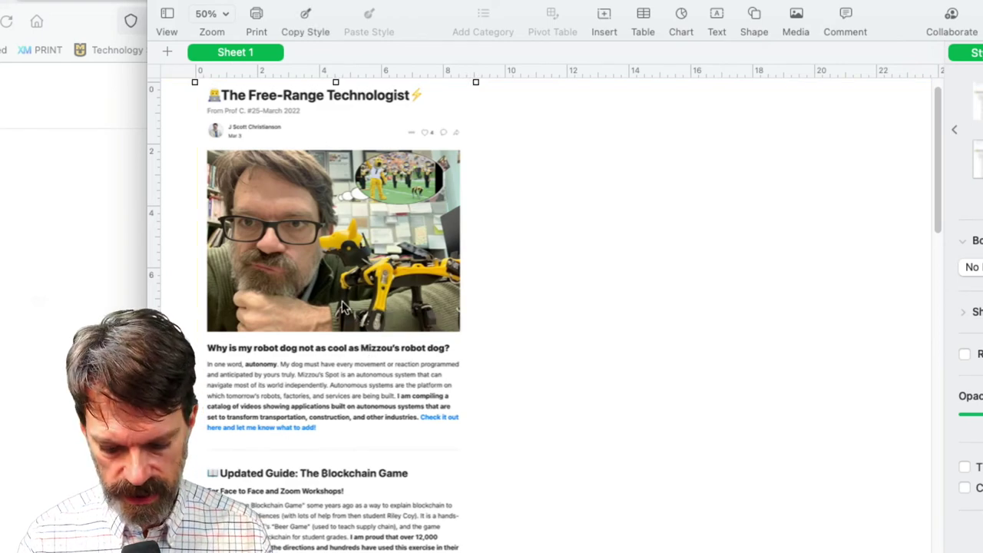
pyautogui.press('super+p')
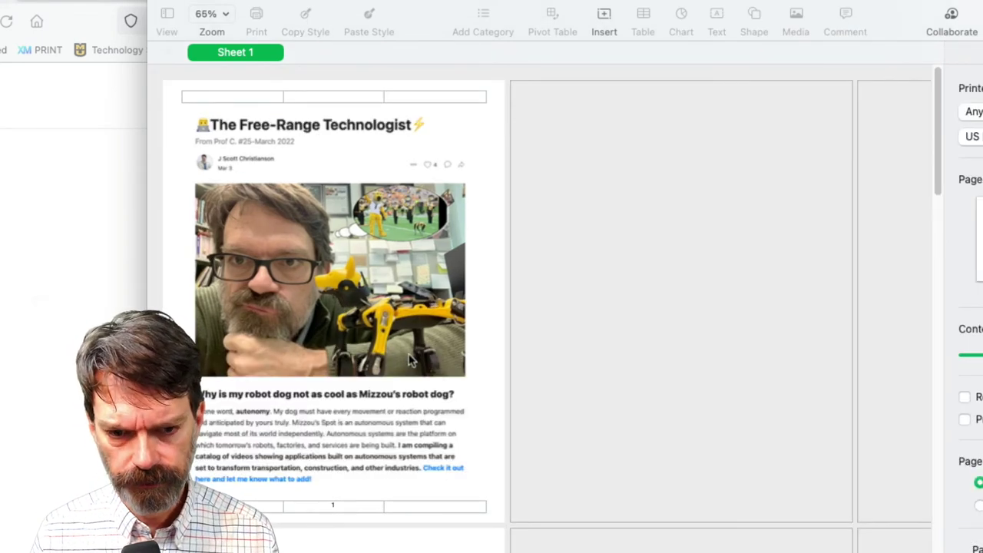
# Step: Review the print pages through page 7, then bring the Firefox Substack article back to front
pyautogui.scroll(-15, 407, 365)
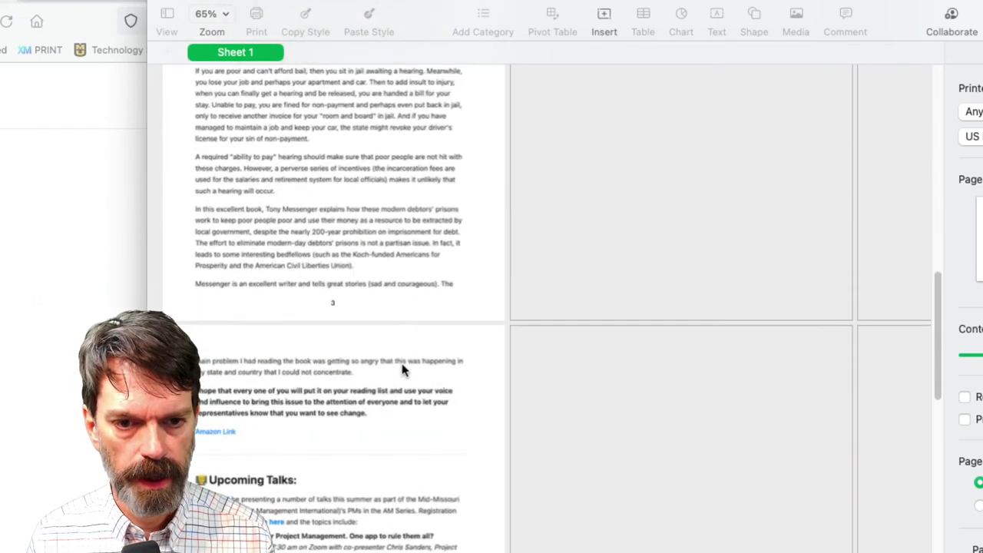
pyautogui.scroll(-10, 405, 370)
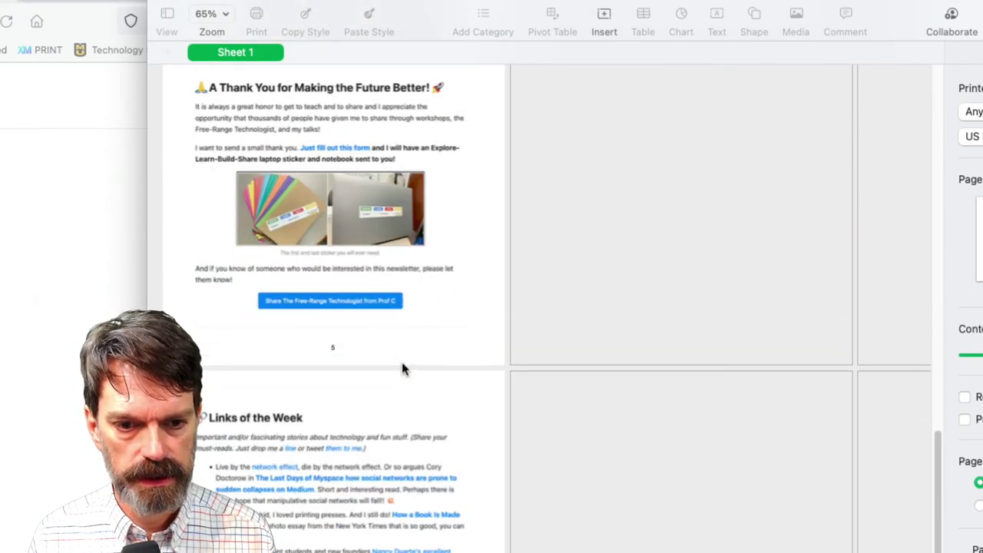
pyautogui.scroll(-4, 402, 369)
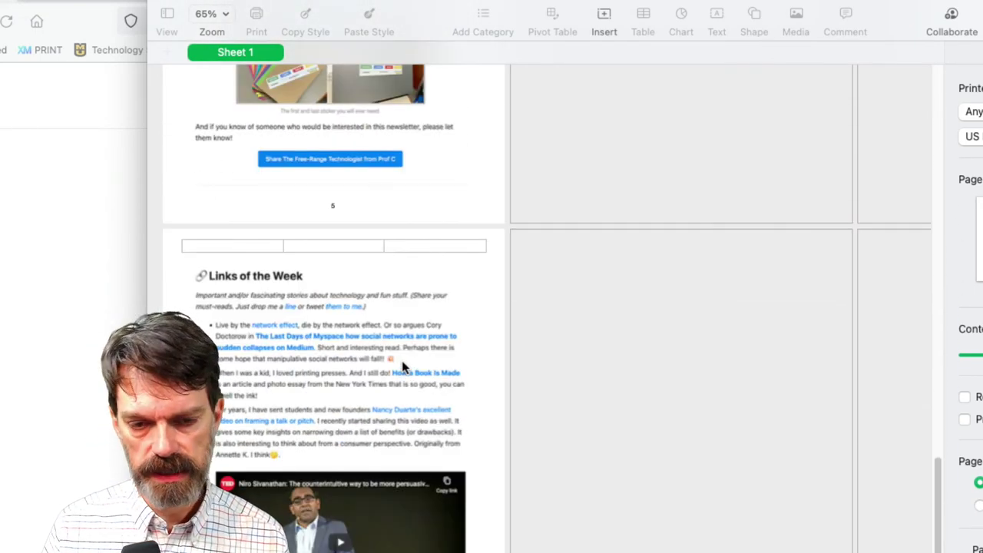
pyautogui.scroll(-11, 402, 365)
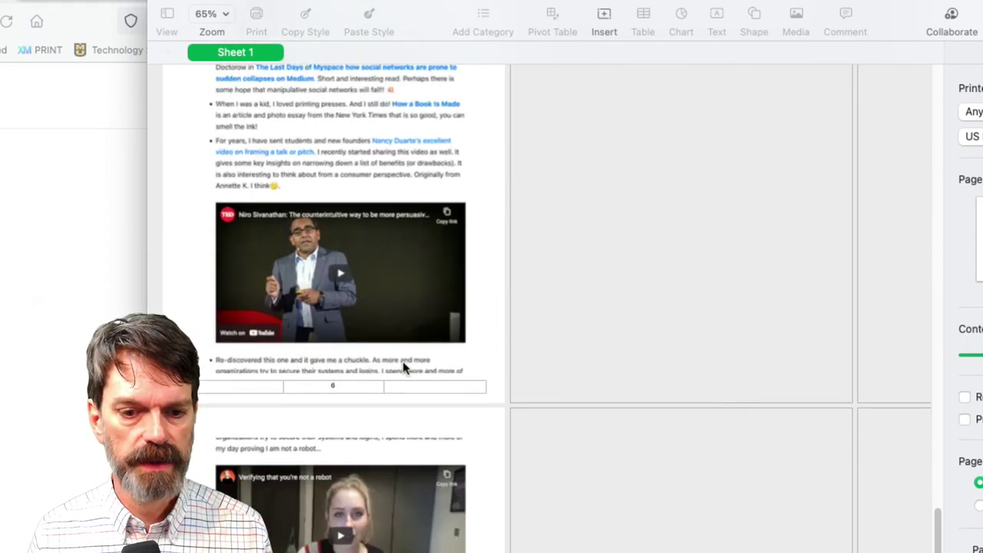
pyautogui.scroll(20, 404, 365)
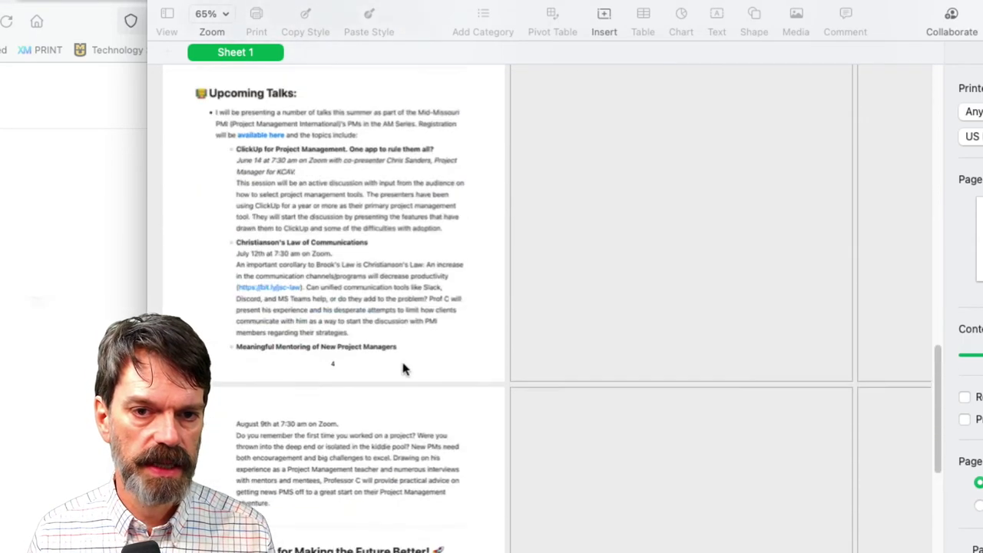
pyautogui.scroll(20, 403, 369)
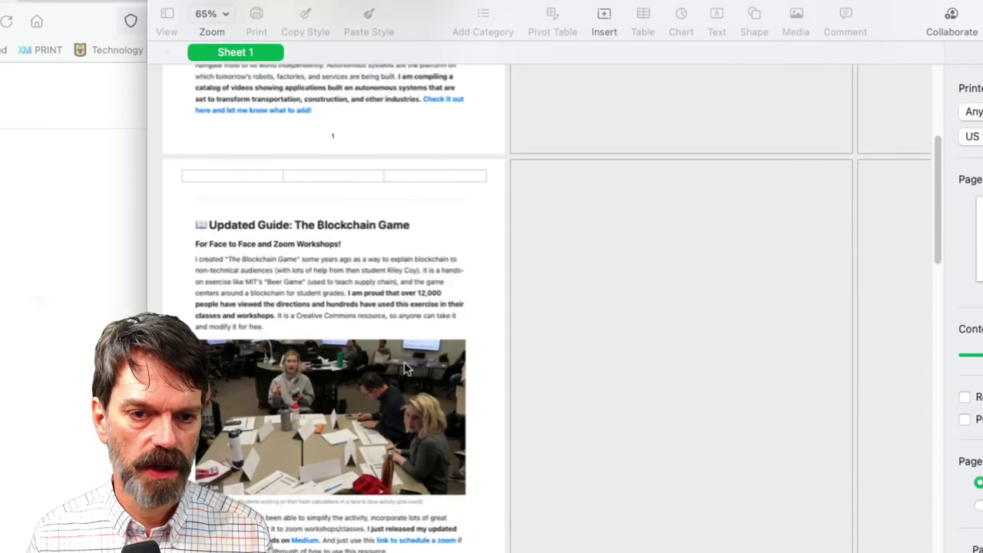
pyautogui.scroll(5, 407, 369)
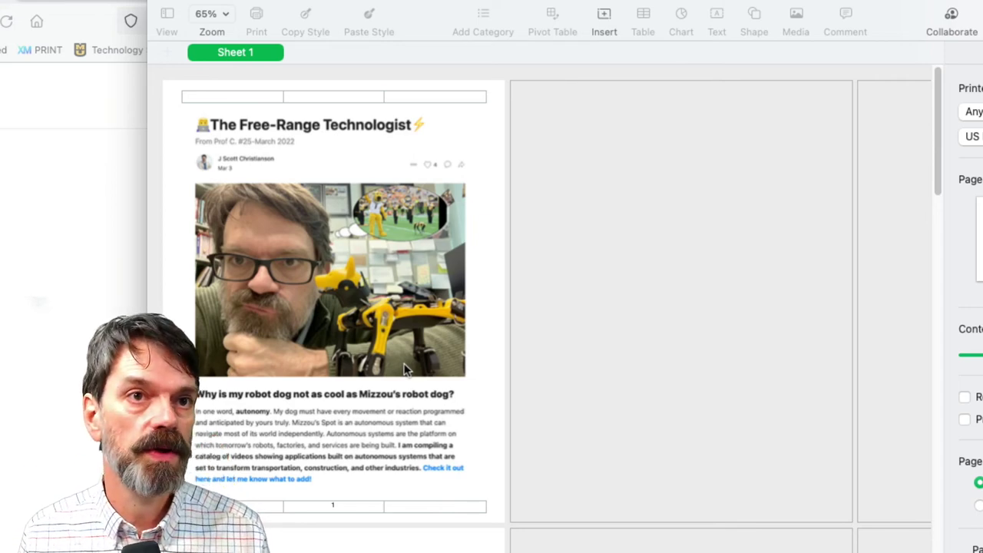
pyautogui.moveTo(420, 4); pyautogui.dragTo(573, 9)
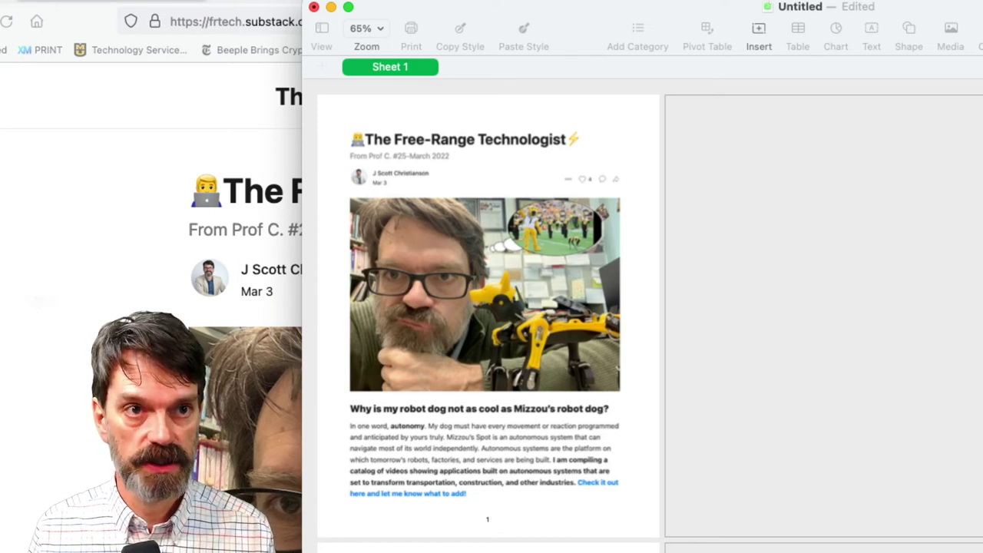
pyautogui.click(80, 198)
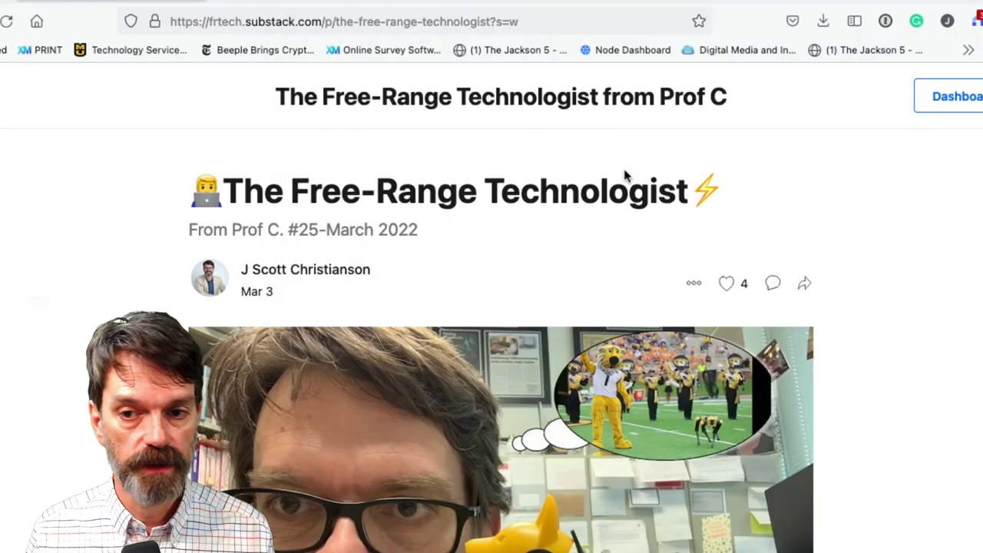
# Step: Capture a full-page screenshot of the Free-Range Technologist article in Firefox and copy it to the clipboard
pyautogui.rightClick(719, 143)
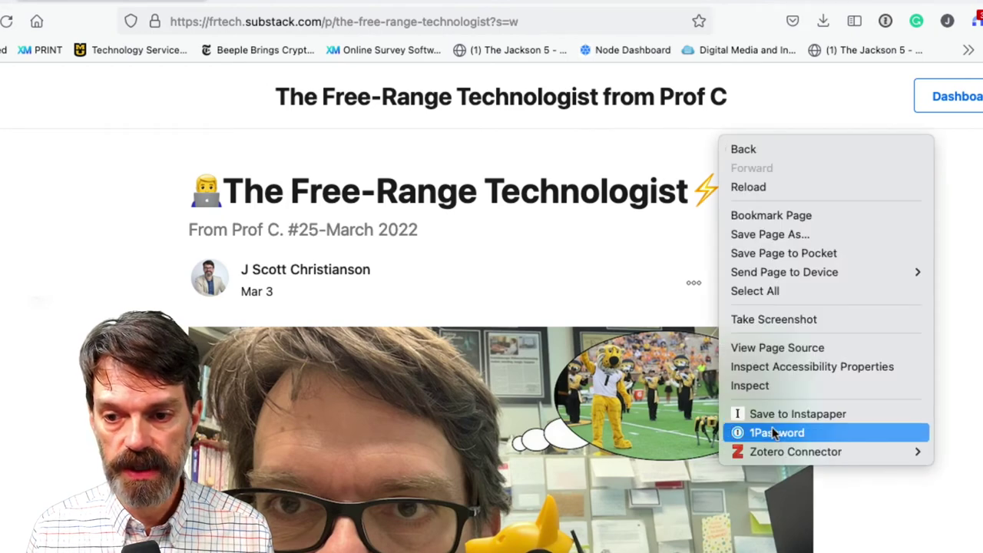
pyautogui.click(757, 318)
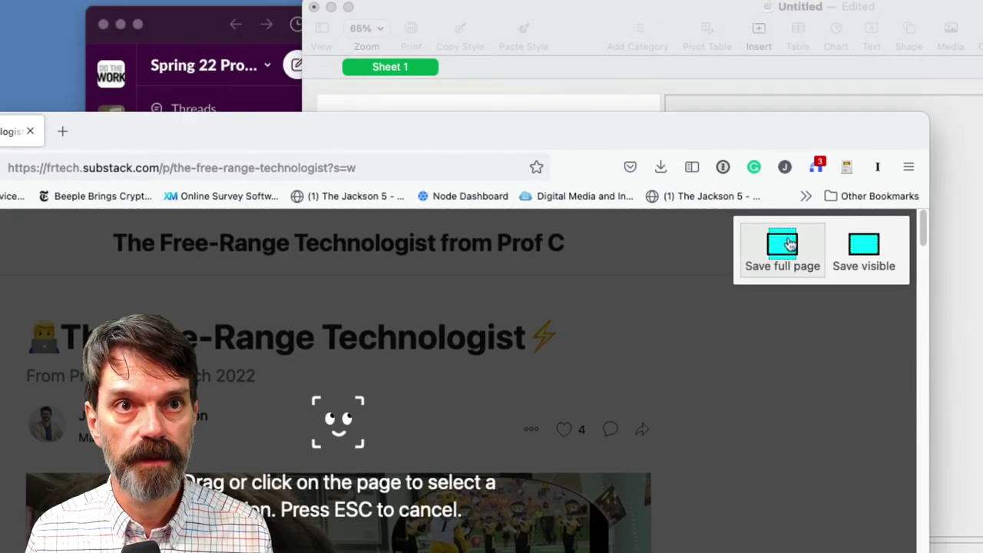
pyautogui.click(784, 247)
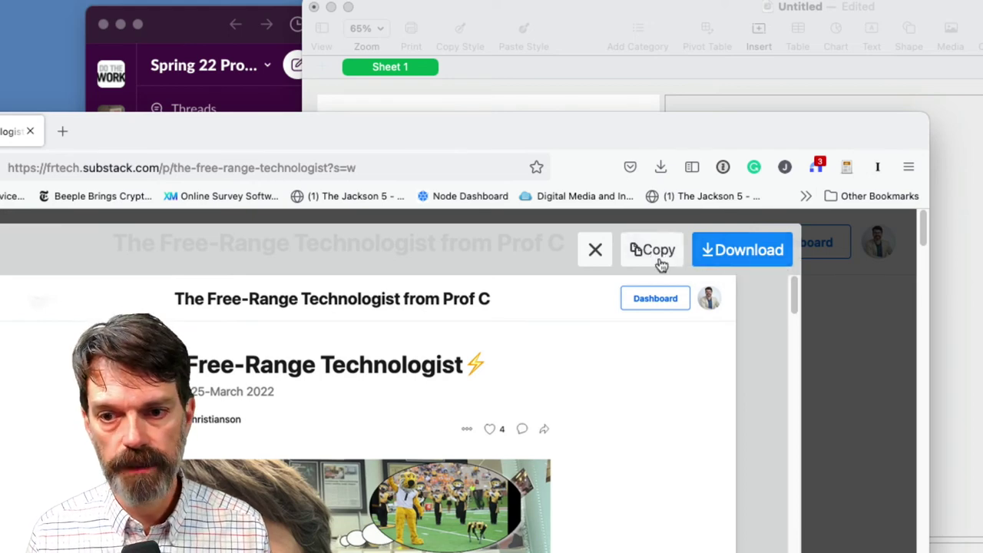
pyautogui.click(660, 259)
# Step: Paste the full-page newsletter screenshot onto Sheet 1 in the Numbers print preview
pyautogui.click(576, 7)
pyautogui.press('super+v')
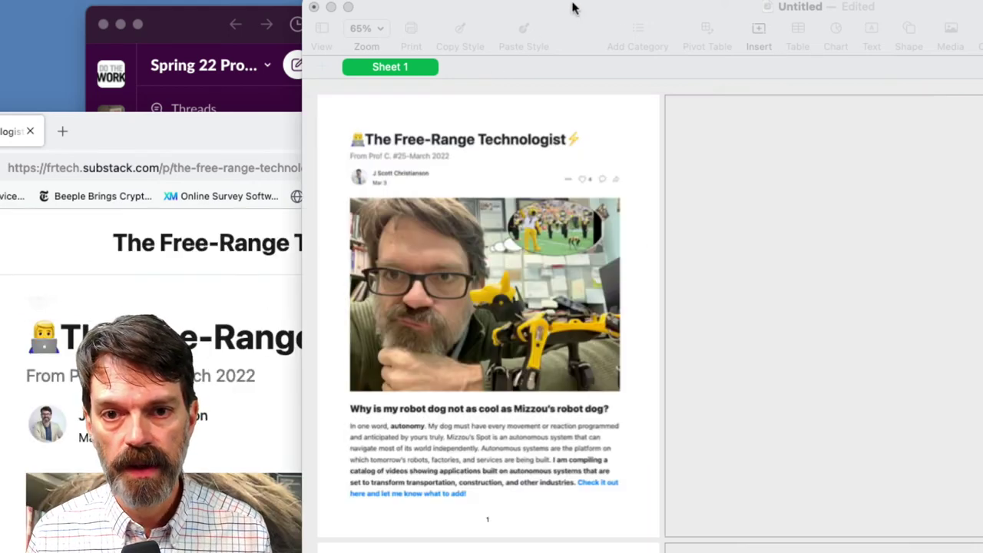